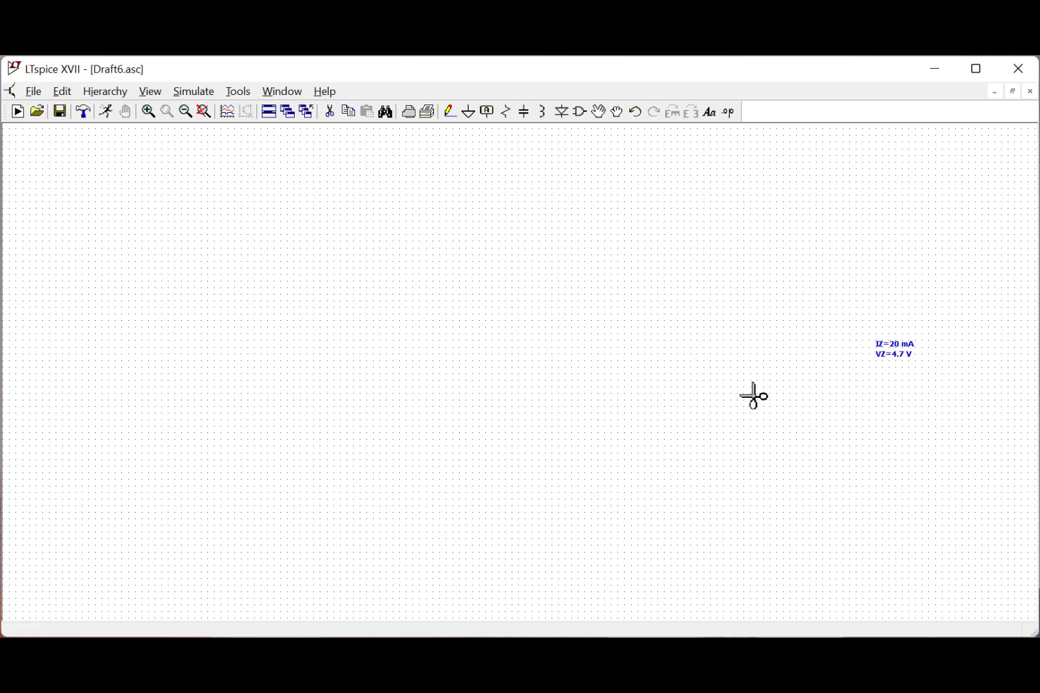
- Place one diode rotated 180 degrees, with its cathode facing up, near the IZ/VZ text note
{"action": "left_click", "coordinate": [561, 112]}
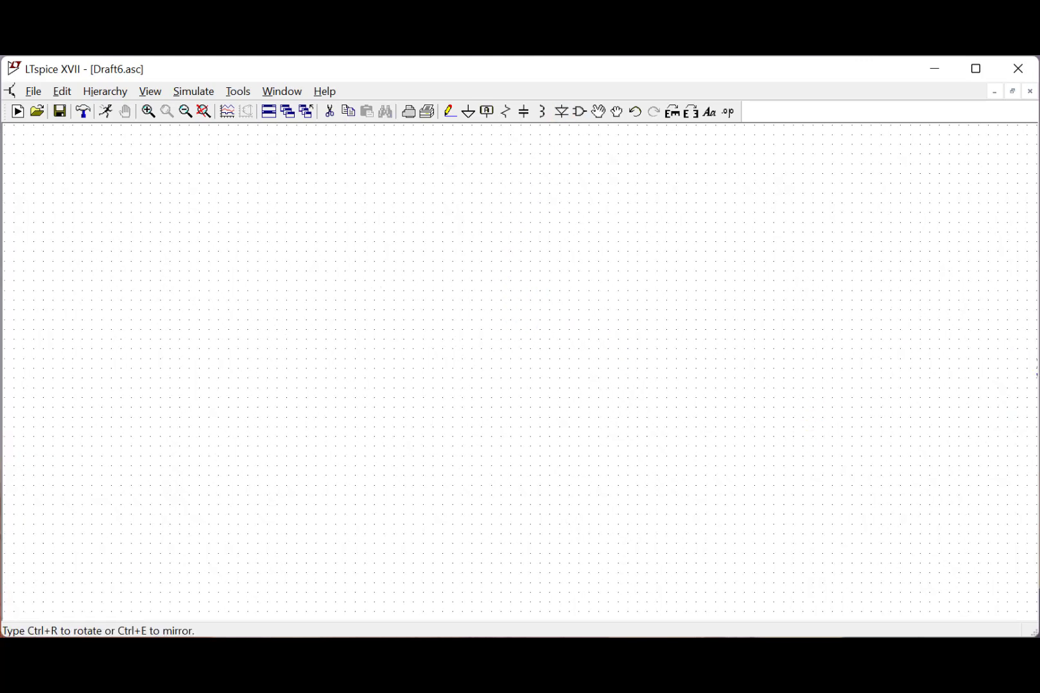
{"action": "scroll", "coordinate": [1001, 417], "scroll_direction": "up", "scroll_amount": 2}
{"action": "key", "text": "ctrl+r"}
{"action": "key", "text": "ctrl+r"}
{"action": "left_click", "coordinate": [918, 371]}
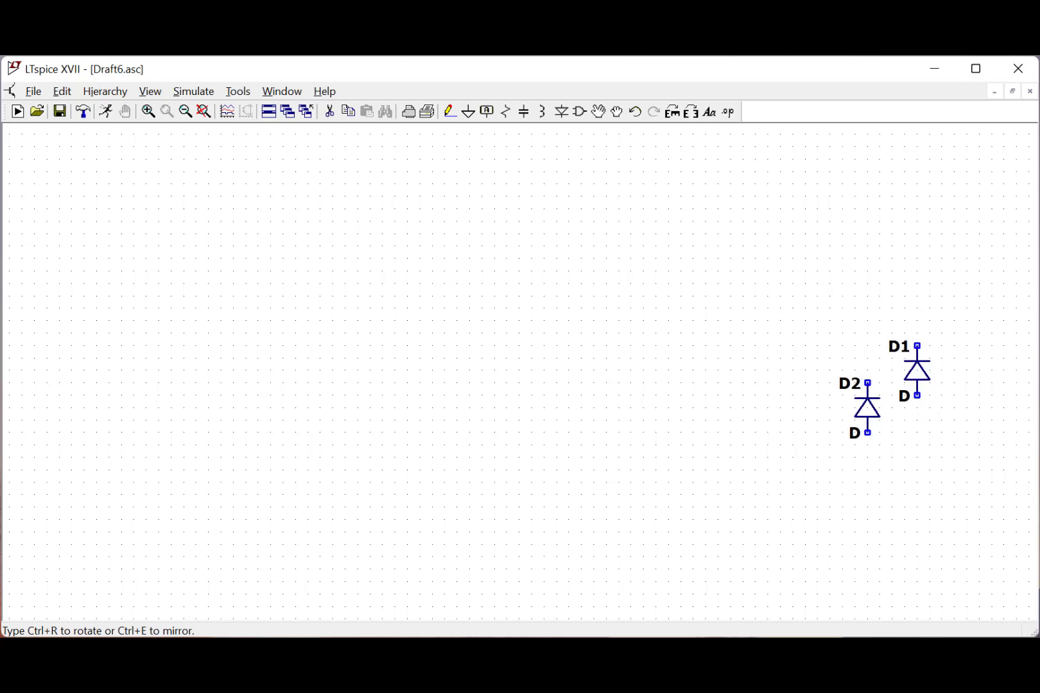
{"action": "key", "text": "Escape"}
- Assign the OnSemi 1N750 Zener model with 4.7 V breakdown to diode D1, sorting the diode list by type
{"action": "scroll", "coordinate": [944, 404], "scroll_direction": "up", "scroll_amount": 1}
{"action": "left_click_drag", "start_coordinate": [945, 404], "coordinate": [709, 387]}
{"action": "right_click", "coordinate": [689, 363]}
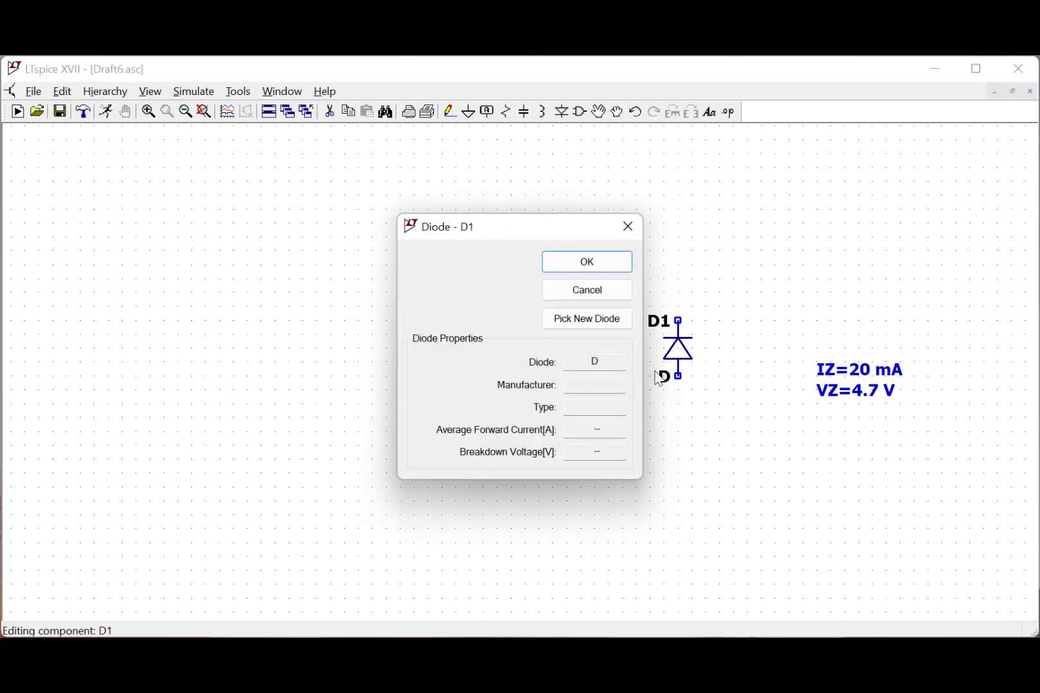
{"action": "left_click", "coordinate": [609, 326]}
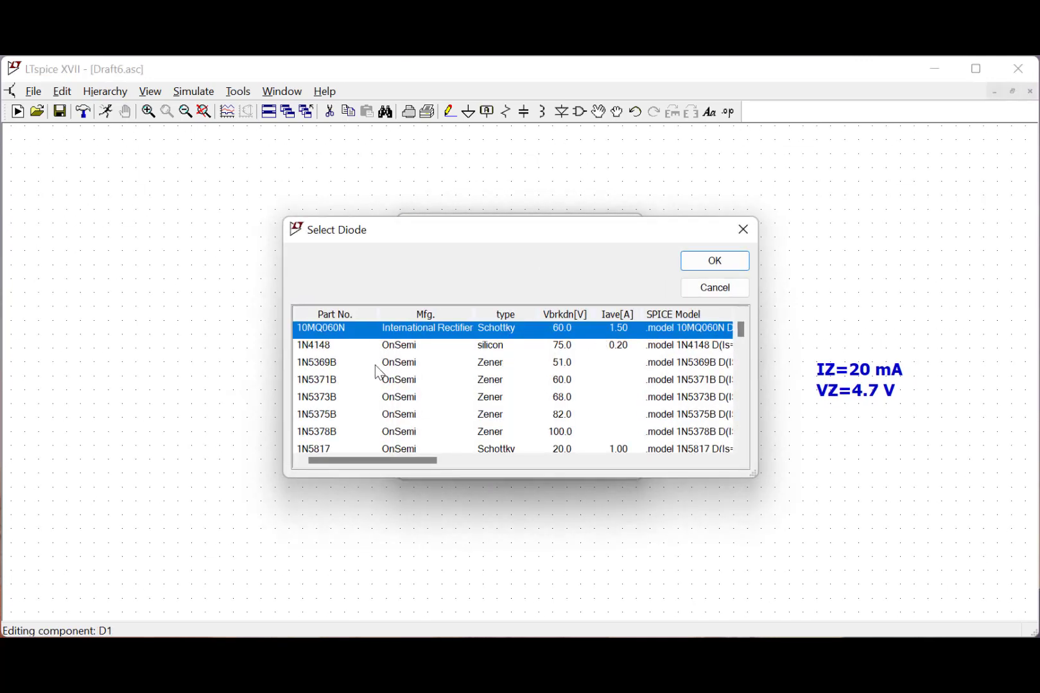
{"action": "left_click", "coordinate": [498, 316]}
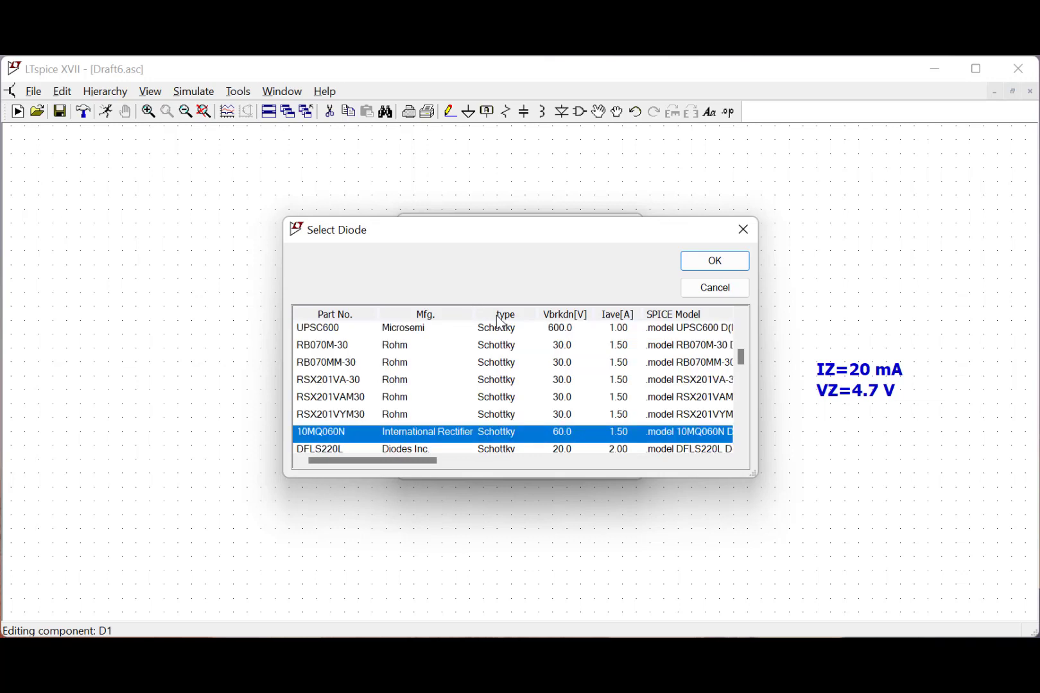
{"action": "scroll", "coordinate": [499, 362], "scroll_direction": "down", "scroll_amount": 5}
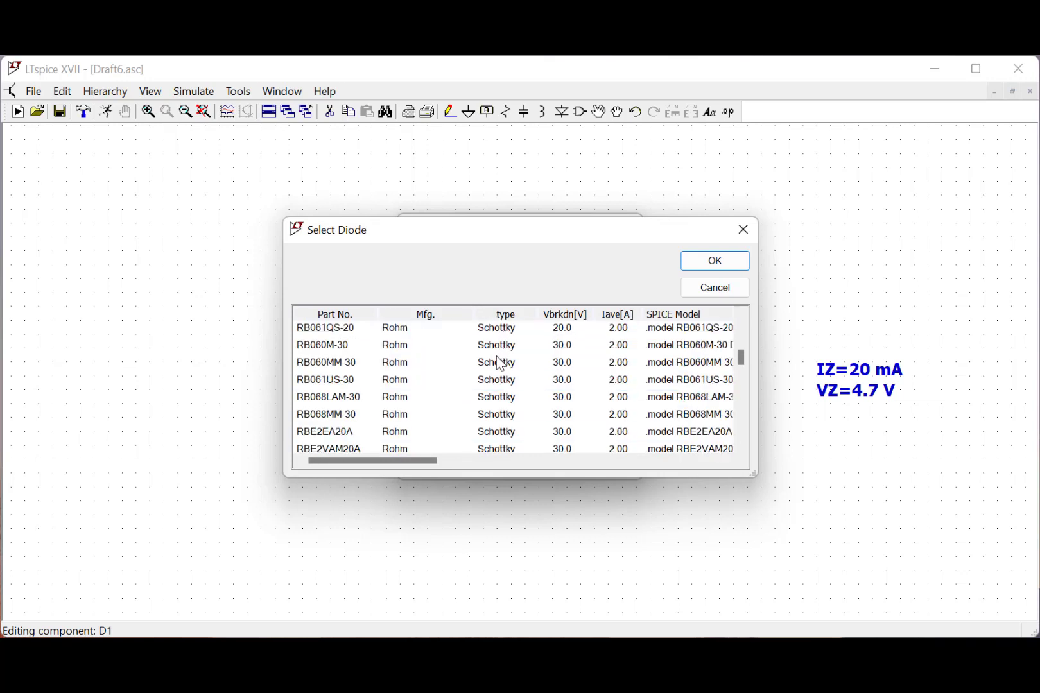
{"action": "scroll", "coordinate": [499, 369], "scroll_direction": "down", "scroll_amount": 2}
{"action": "left_click_drag", "start_coordinate": [740, 361], "coordinate": [739, 398]}
{"action": "scroll", "coordinate": [541, 380], "scroll_direction": "down", "scroll_amount": 2}
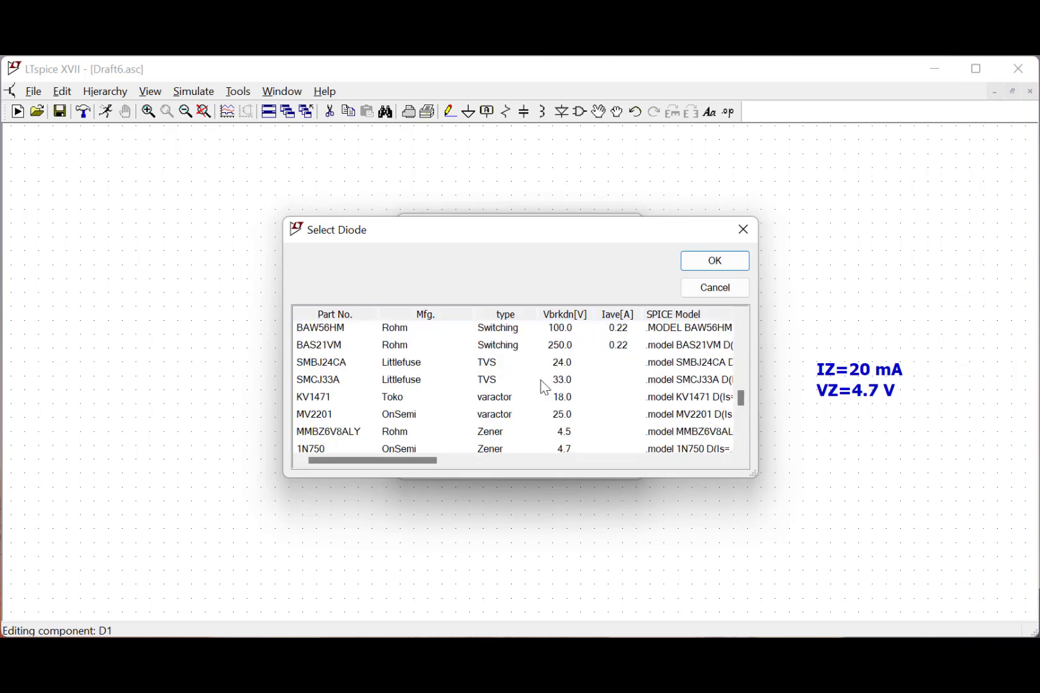
{"action": "left_click", "coordinate": [353, 403]}
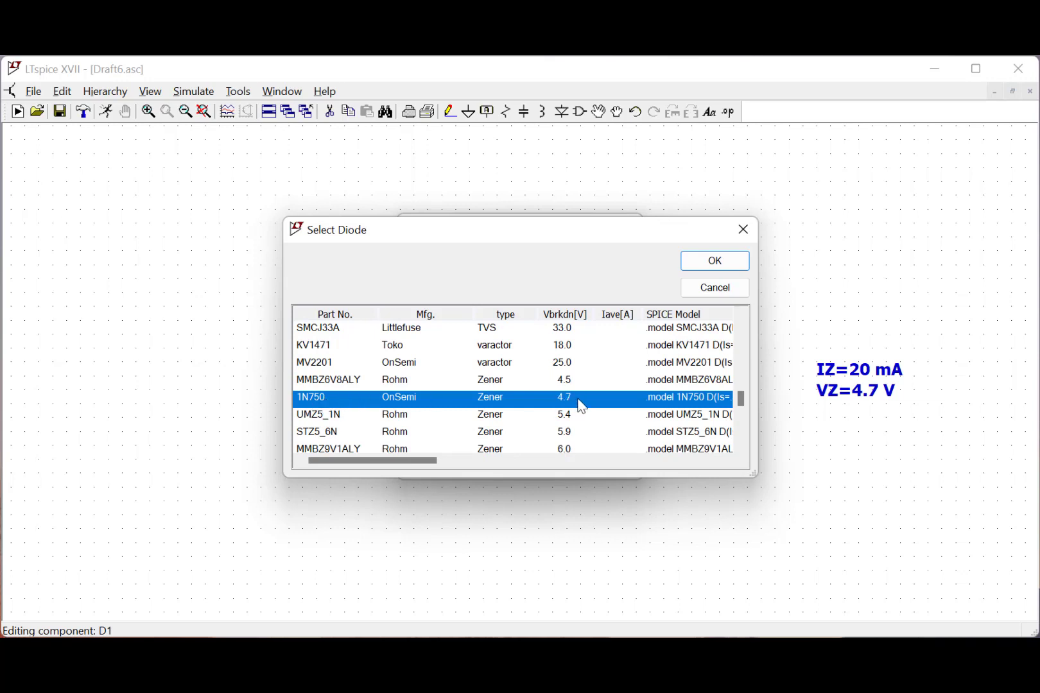
{"action": "left_click", "coordinate": [693, 265]}
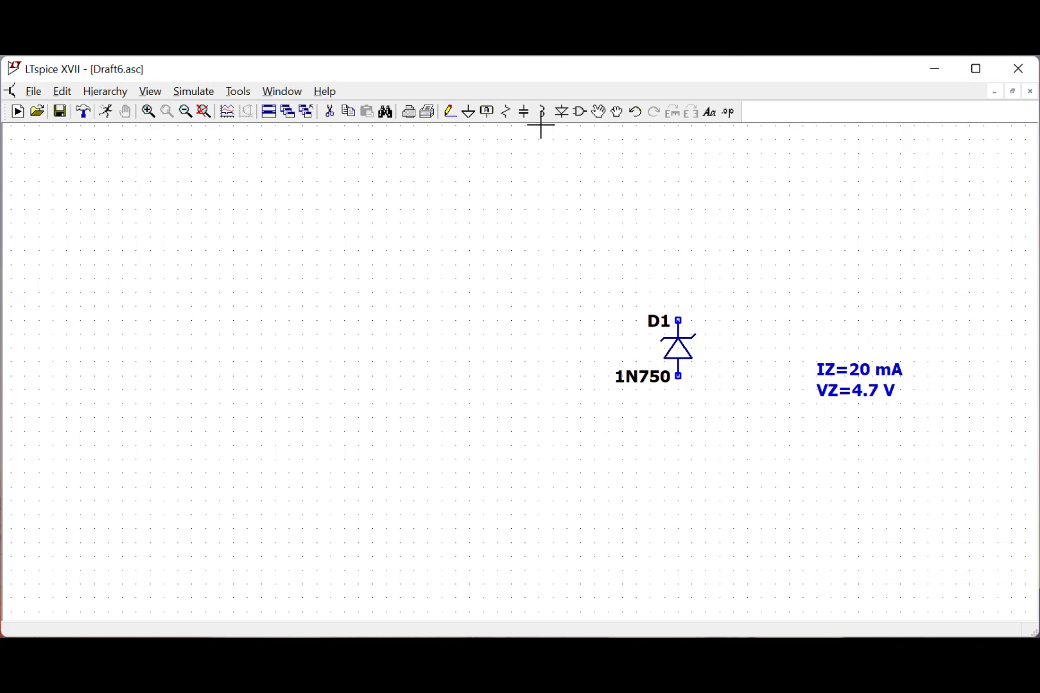
- Place a horizontal resistor above and left of the Zener diode and a vertical resistor to the diode's right
{"action": "left_click", "coordinate": [505, 112]}
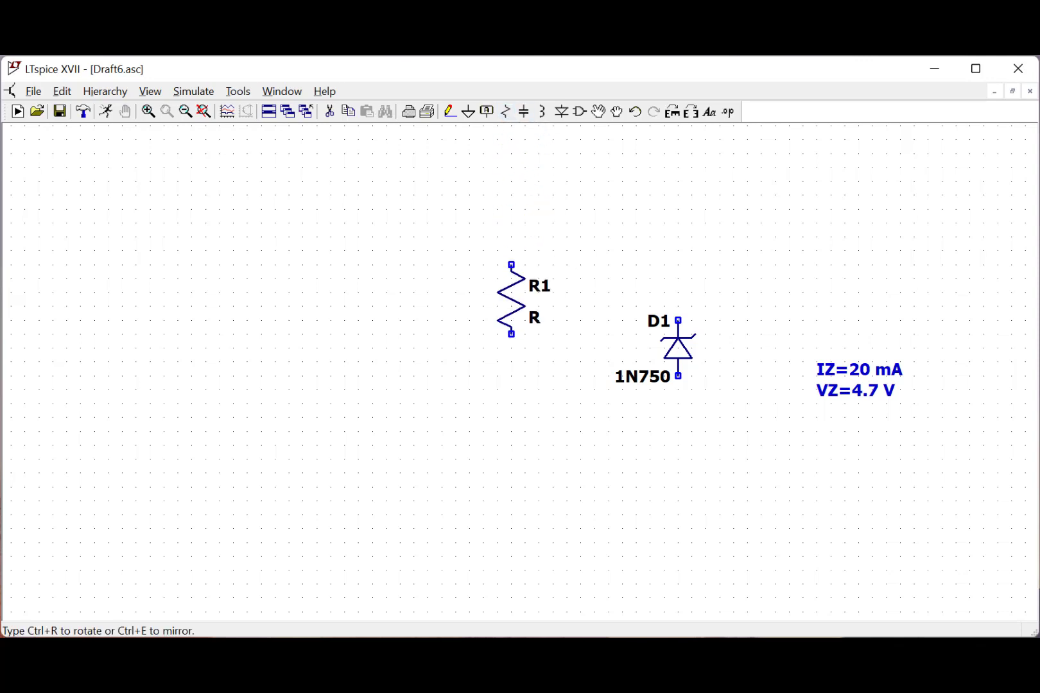
{"action": "key", "text": "ctrl+r"}
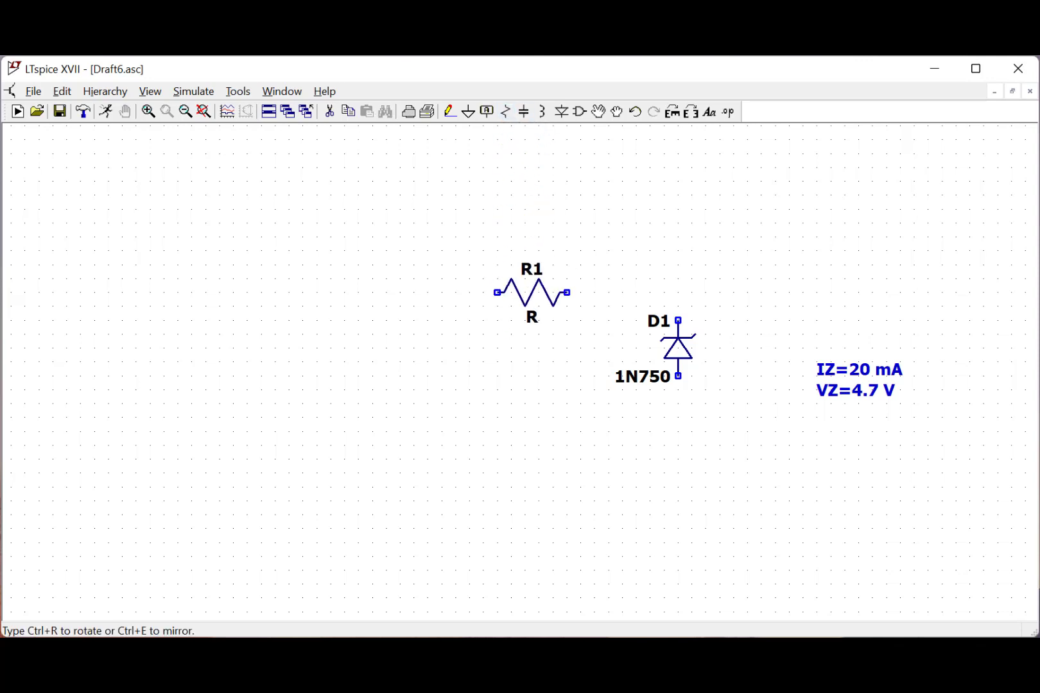
{"action": "left_click", "coordinate": [532, 293]}
{"action": "key", "text": "ctrl+r"}
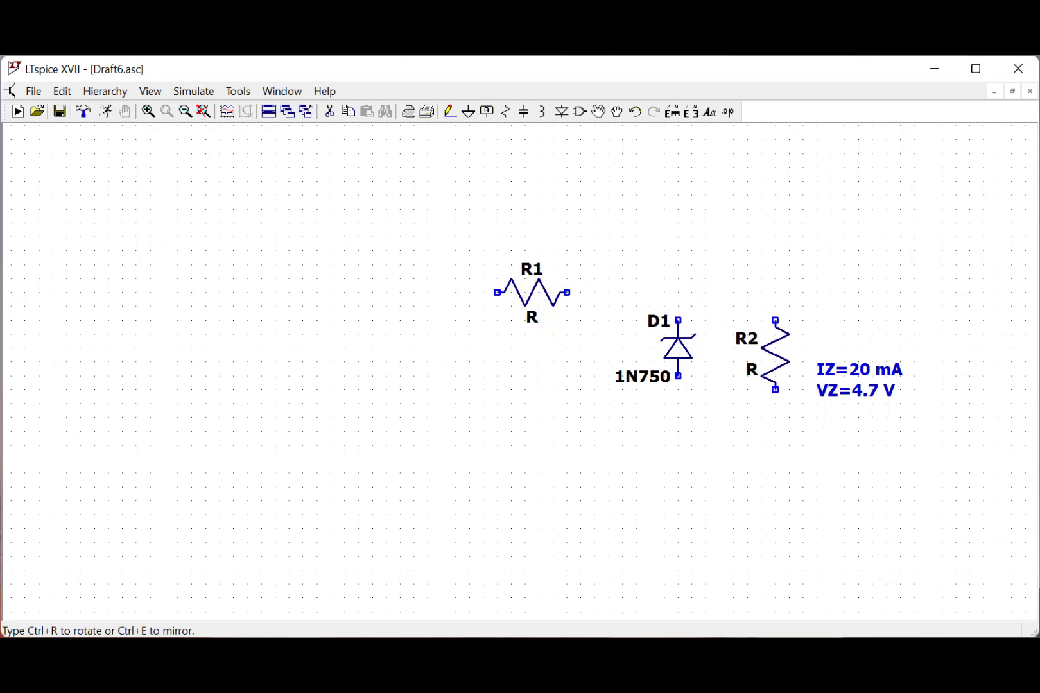
{"action": "left_click", "coordinate": [776, 356]}
{"action": "key", "text": "Escape"}
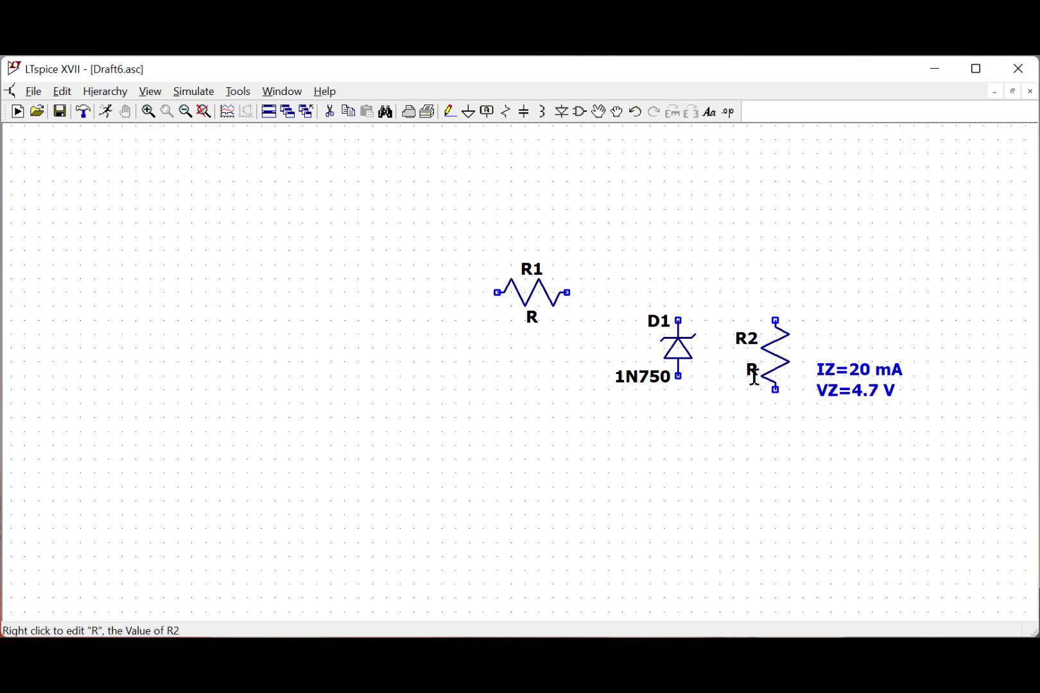
- Move the IZ=20 mA and VZ=4.7 V text note farther right, away from resistor R2
{"action": "left_click", "coordinate": [601, 124]}
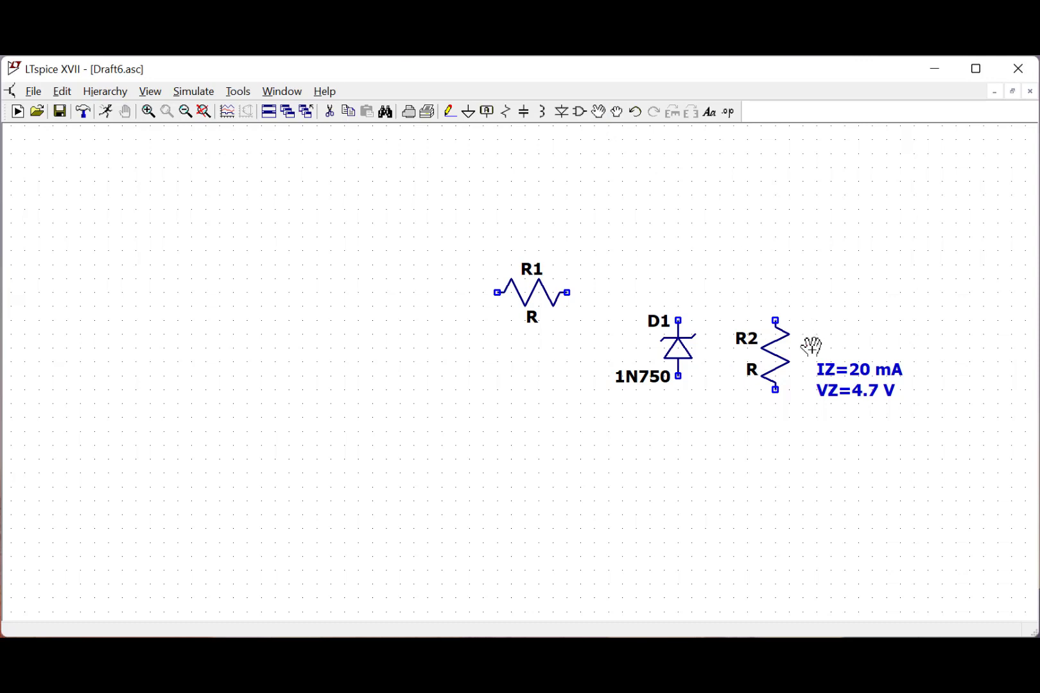
{"action": "left_click_drag", "start_coordinate": [813, 345], "coordinate": [905, 411]}
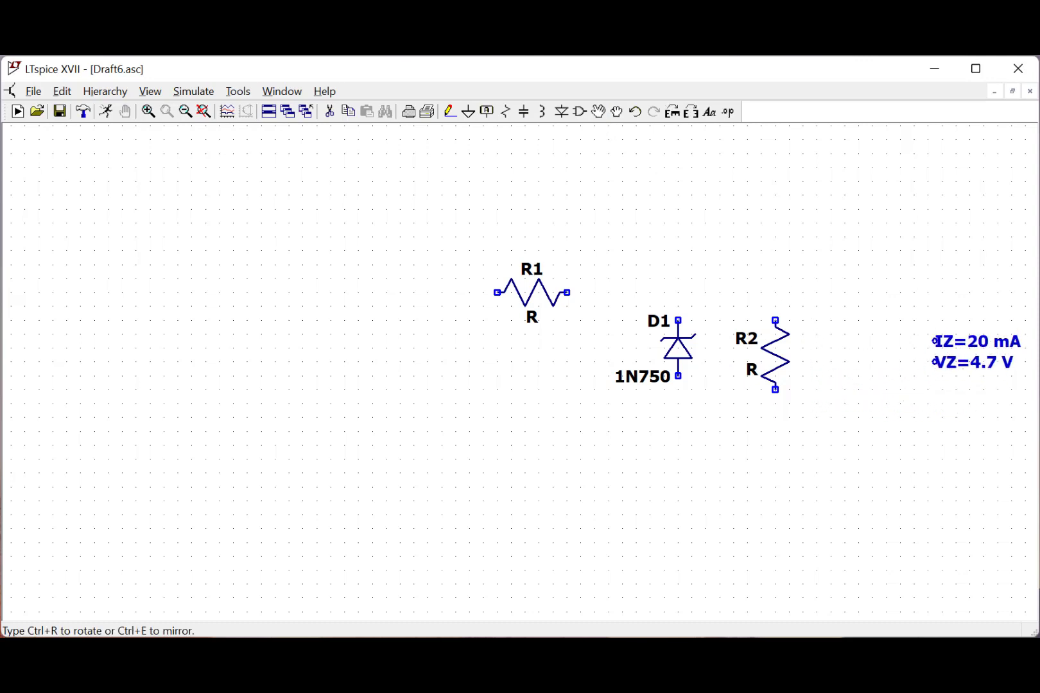
{"action": "left_click", "coordinate": [919, 342]}
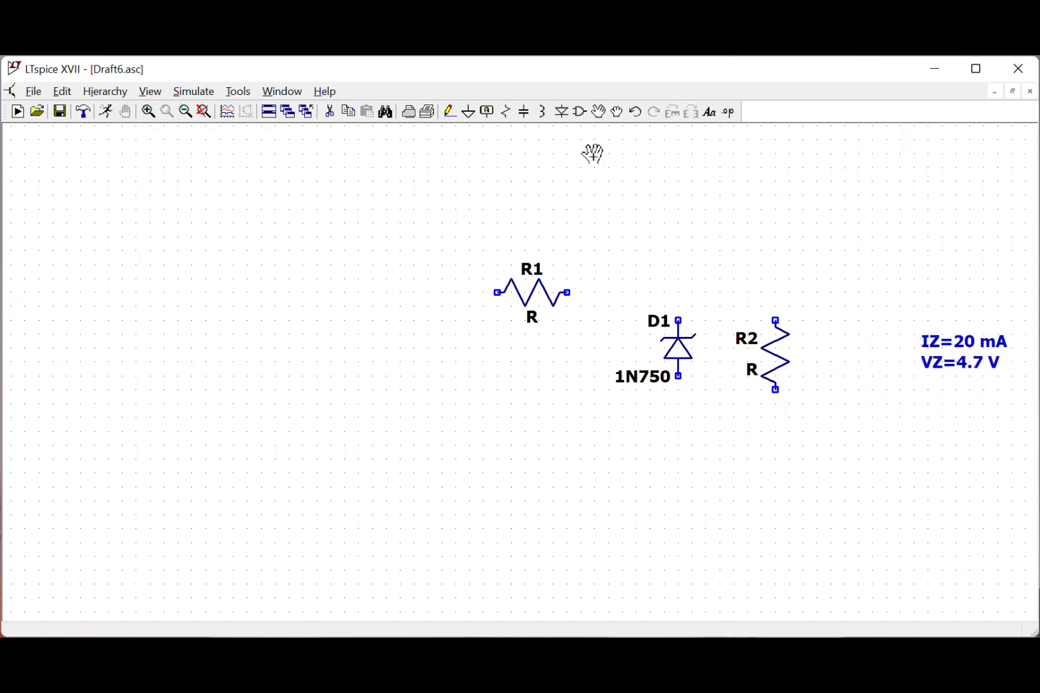
- Place a voltage source upright to the left of resistor R1, level with the Zener diode
{"action": "left_click", "coordinate": [581, 114]}
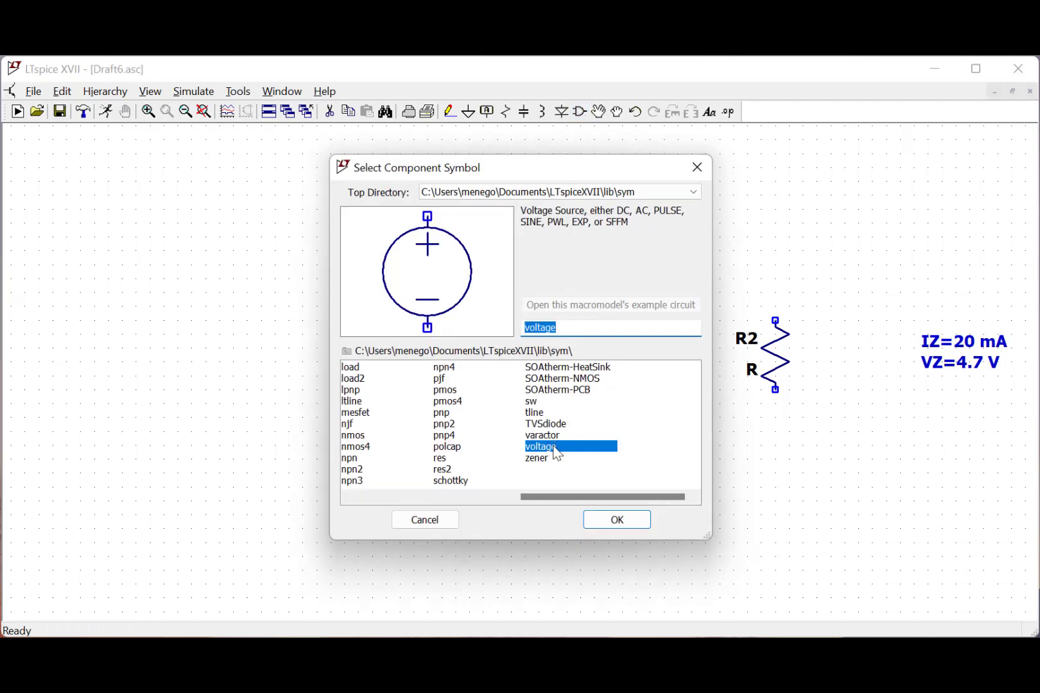
{"action": "left_click", "coordinate": [615, 520]}
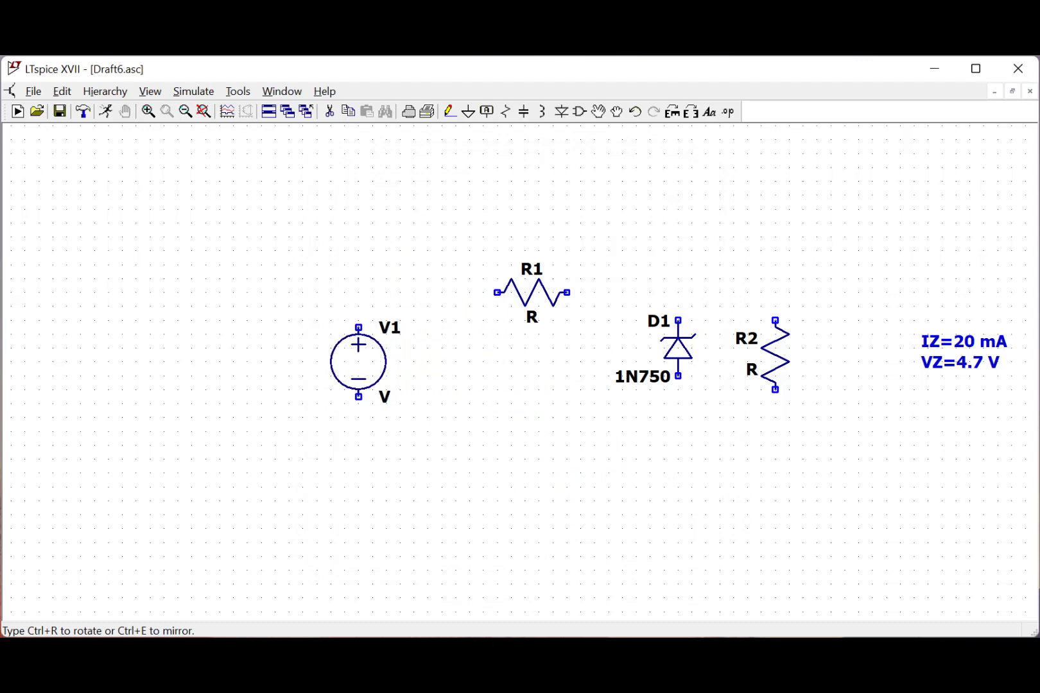
{"action": "left_click", "coordinate": [358, 355]}
{"action": "key", "text": "Escape"}
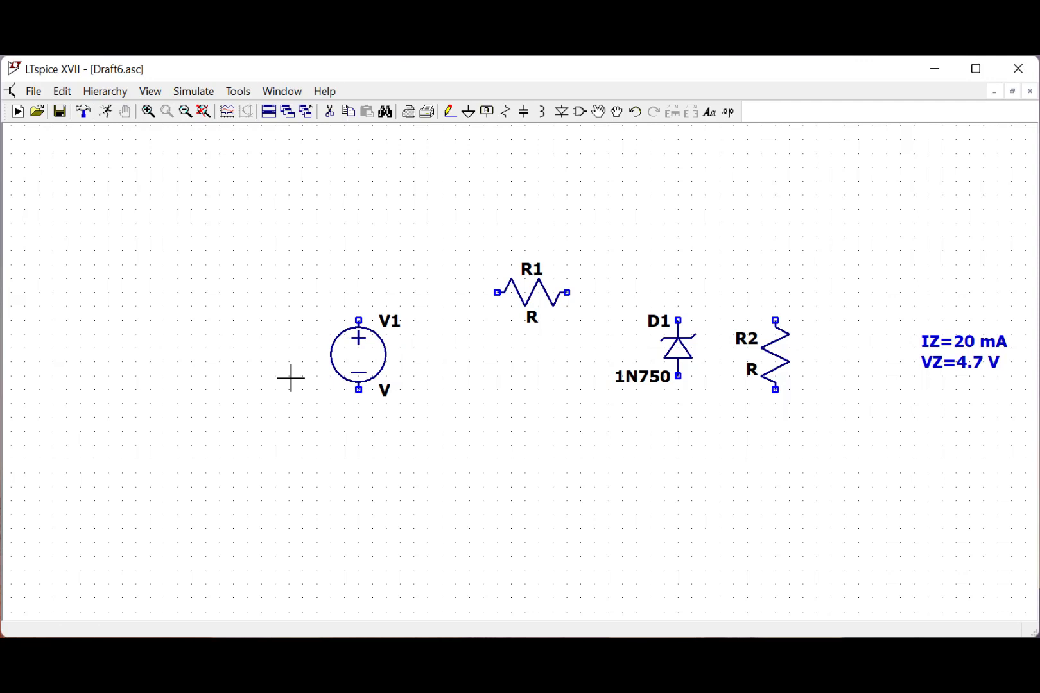
- Wire the positive terminal of V1 to R1 and the other end of R1 to the cathode of D1
{"action": "key", "text": "F3"}
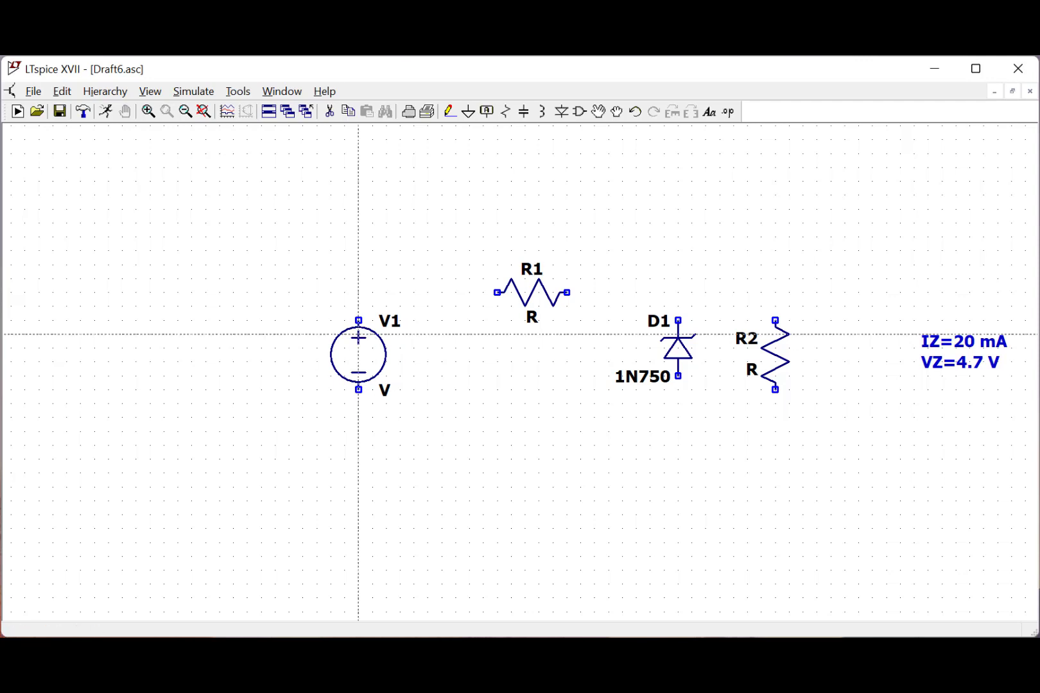
{"action": "left_click", "coordinate": [358, 319]}
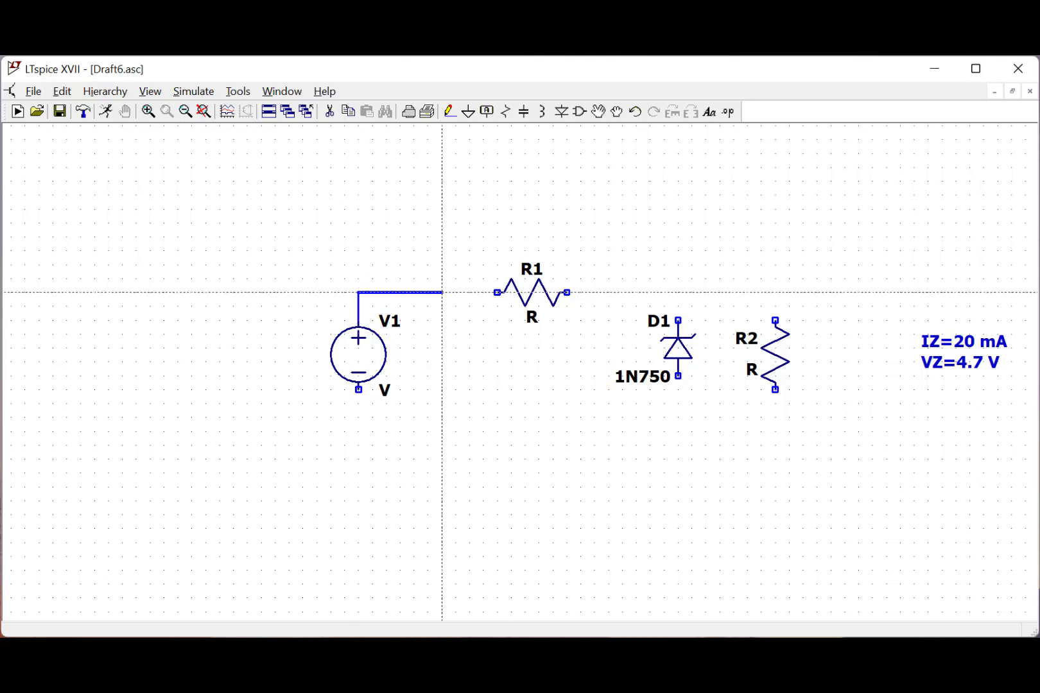
{"action": "left_click", "coordinate": [497, 292]}
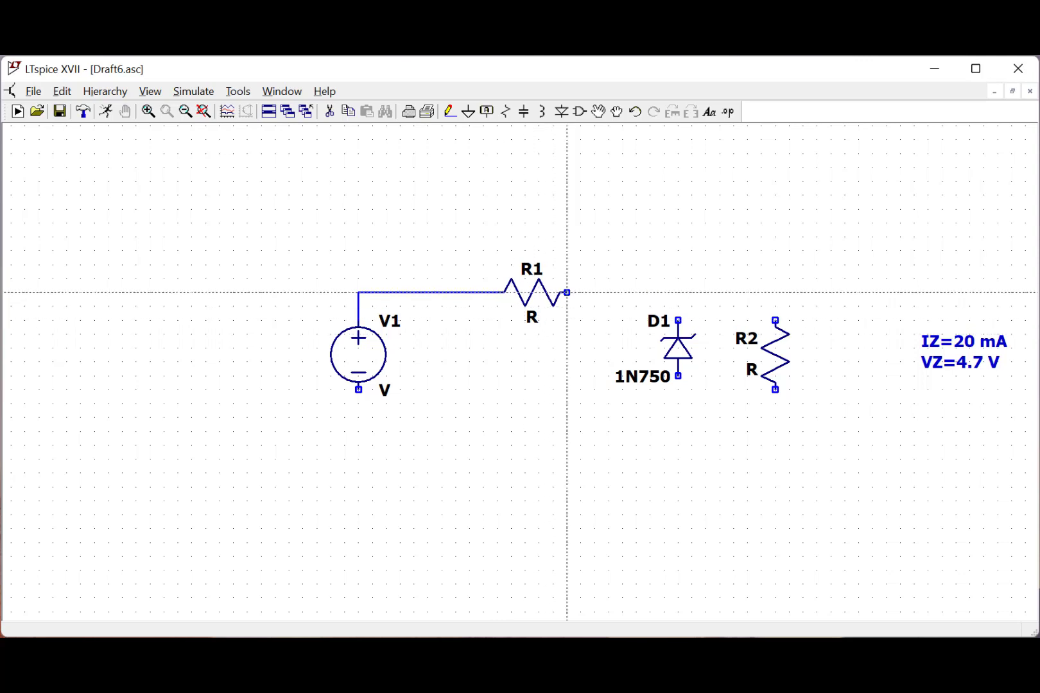
{"action": "left_click", "coordinate": [566, 292]}
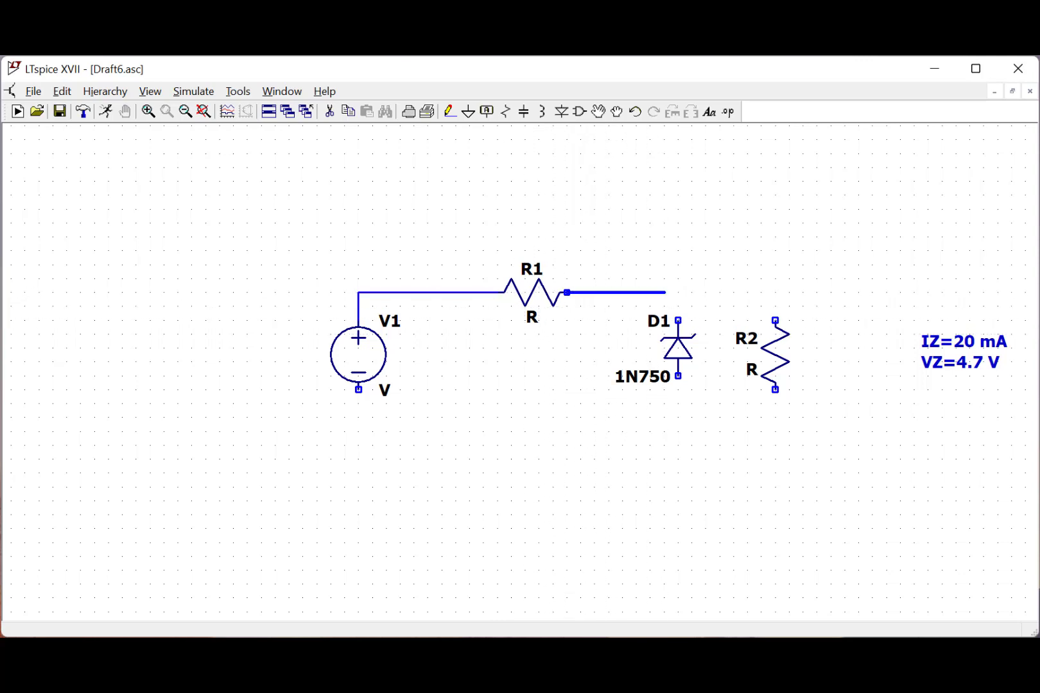
{"action": "left_click", "coordinate": [679, 292]}
{"action": "left_click", "coordinate": [678, 320]}
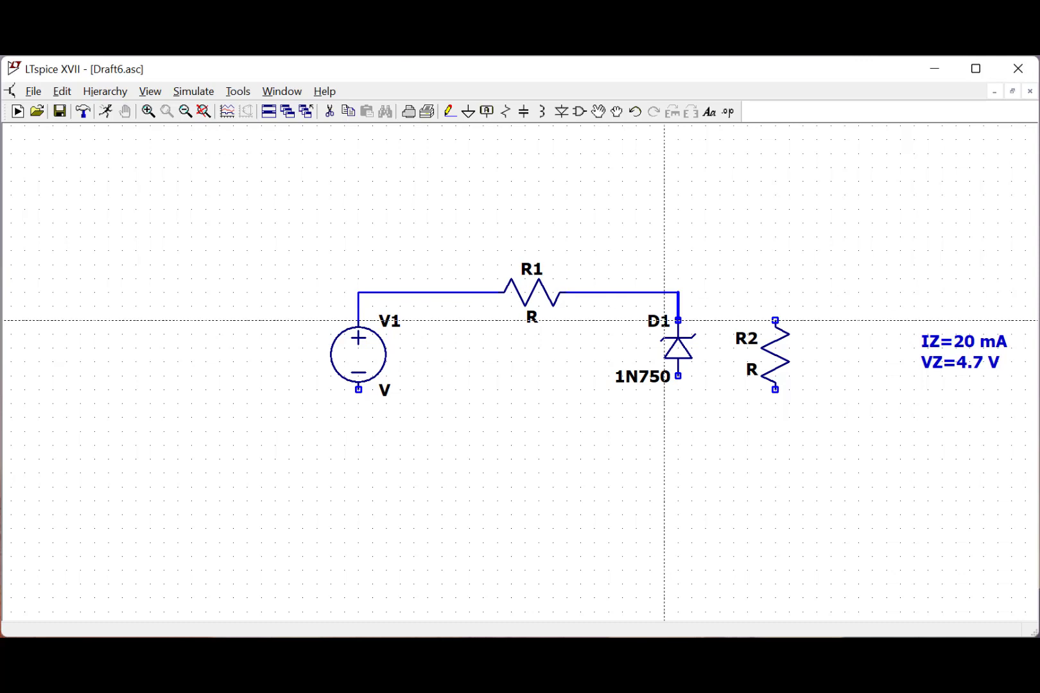
- Wire the anode of D1 back to the negative terminal of V1 along the bottom of the circuit
{"action": "left_click", "coordinate": [679, 376]}
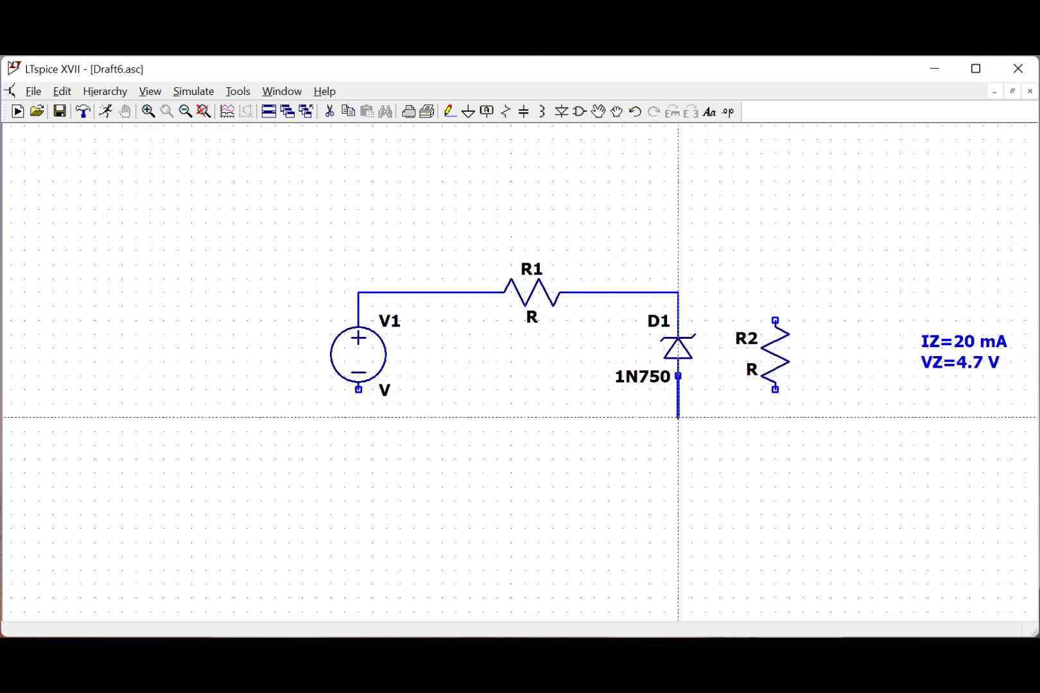
{"action": "left_click", "coordinate": [678, 417]}
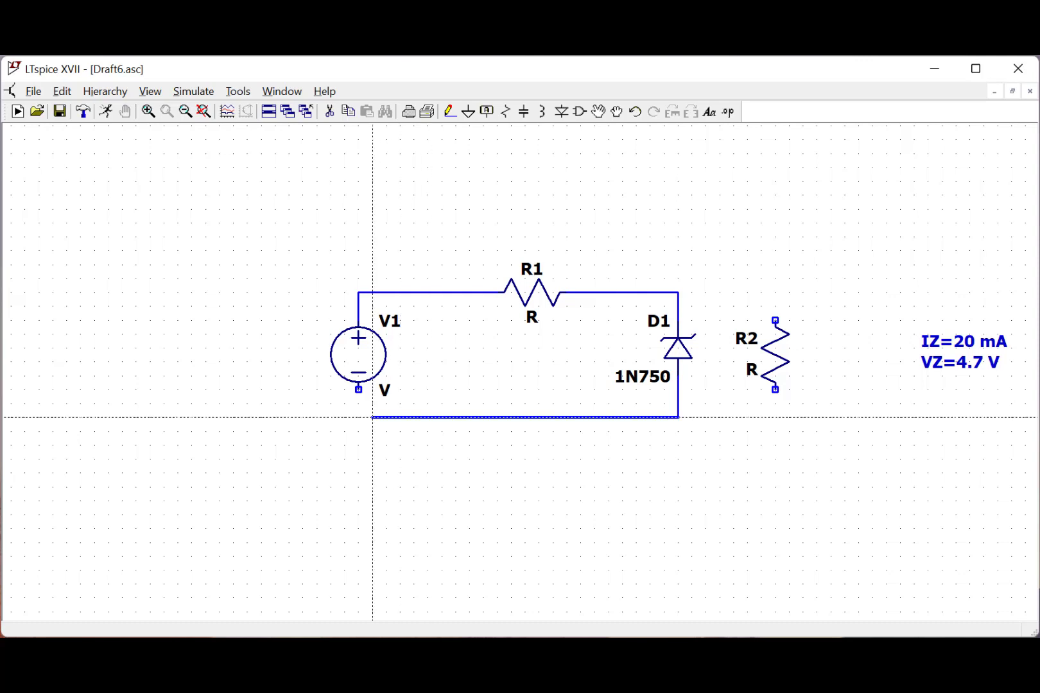
{"action": "left_click", "coordinate": [359, 390]}
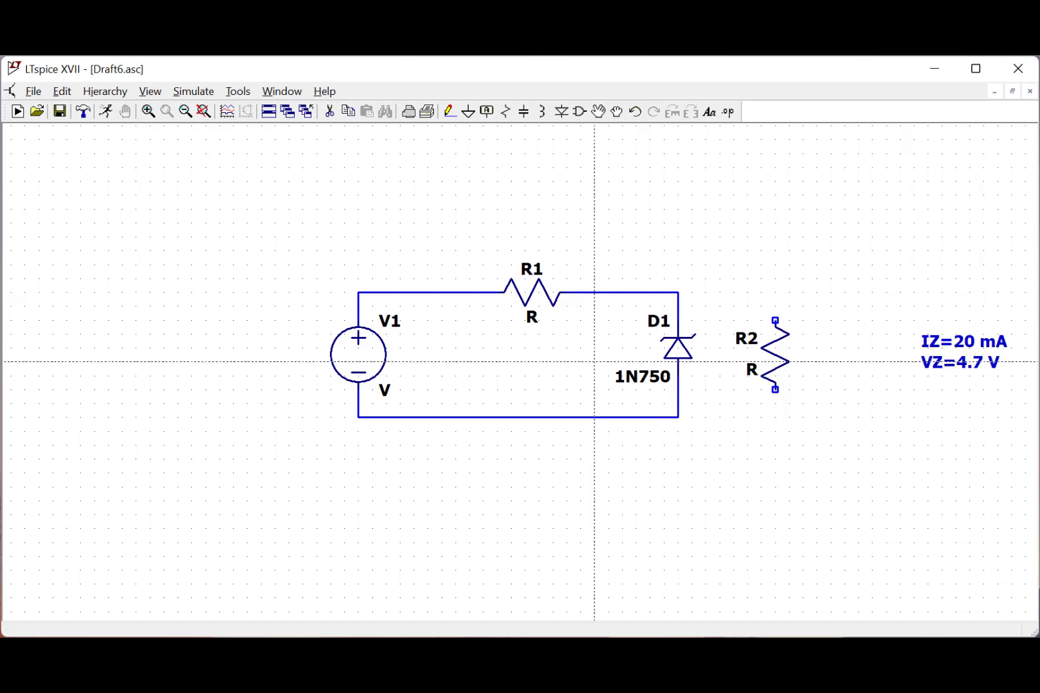
- Wire R2 in parallel with D1, joining its ends to the R1–D1 node and the bottom return wire
{"action": "left_click", "coordinate": [678, 279]}
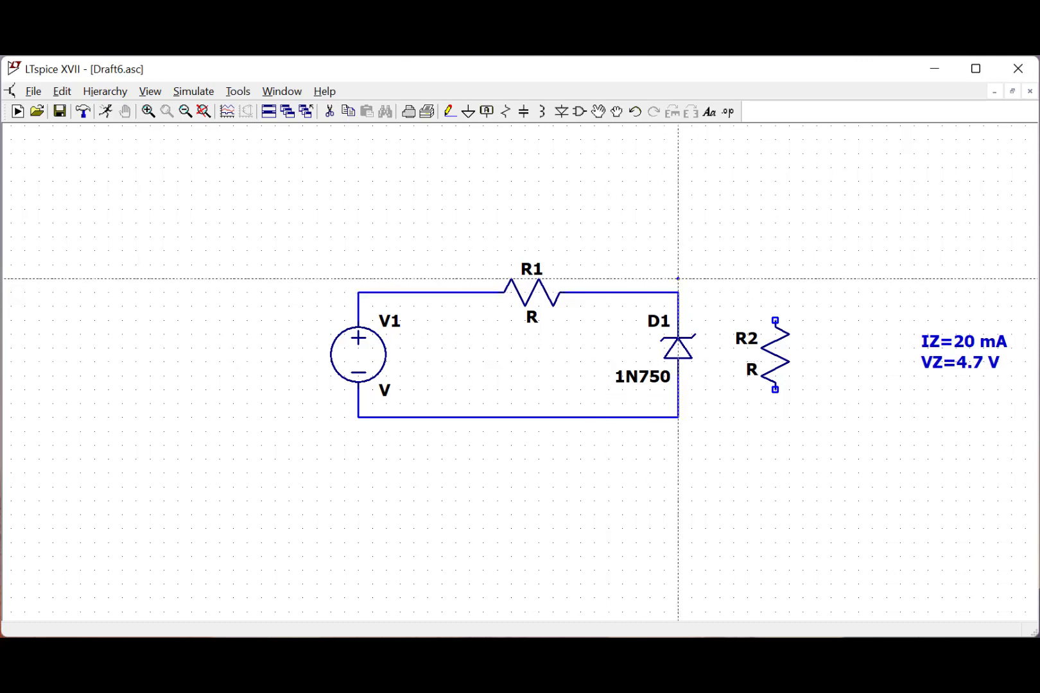
{"action": "key", "text": "Escape"}
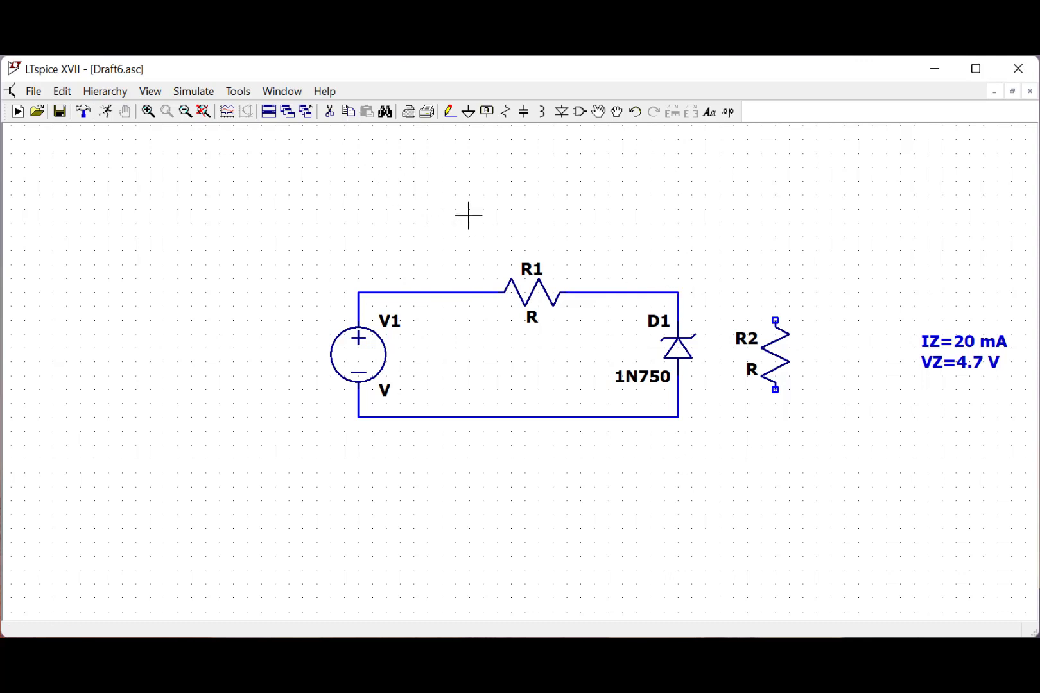
{"action": "key", "text": "F3"}
{"action": "left_click", "coordinate": [678, 292]}
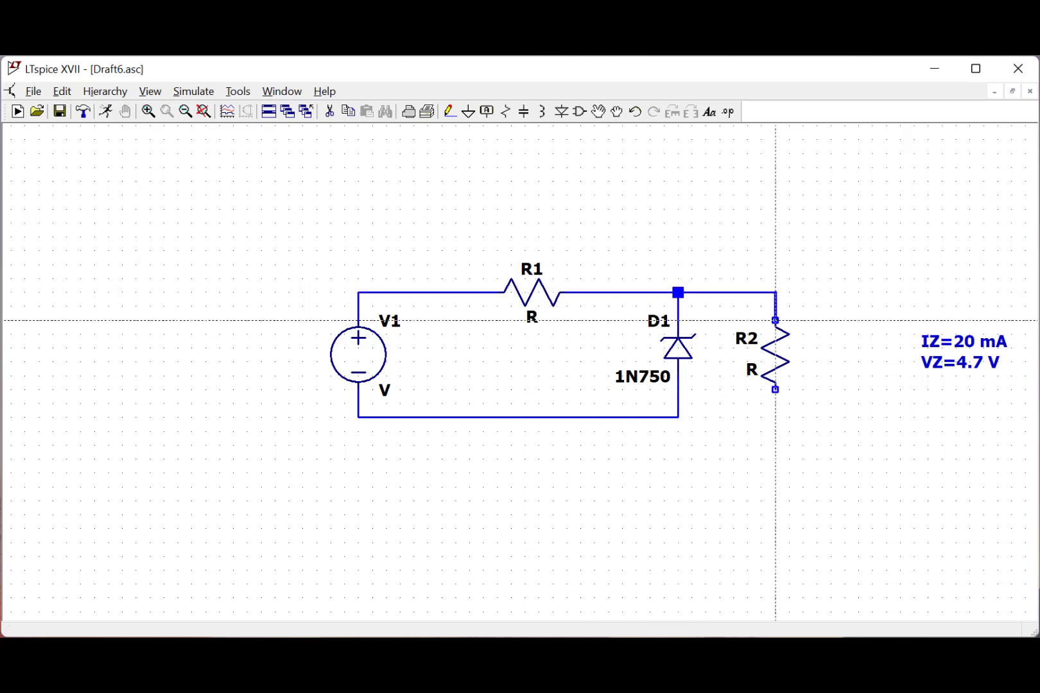
{"action": "left_click", "coordinate": [775, 319]}
{"action": "left_click", "coordinate": [776, 389]}
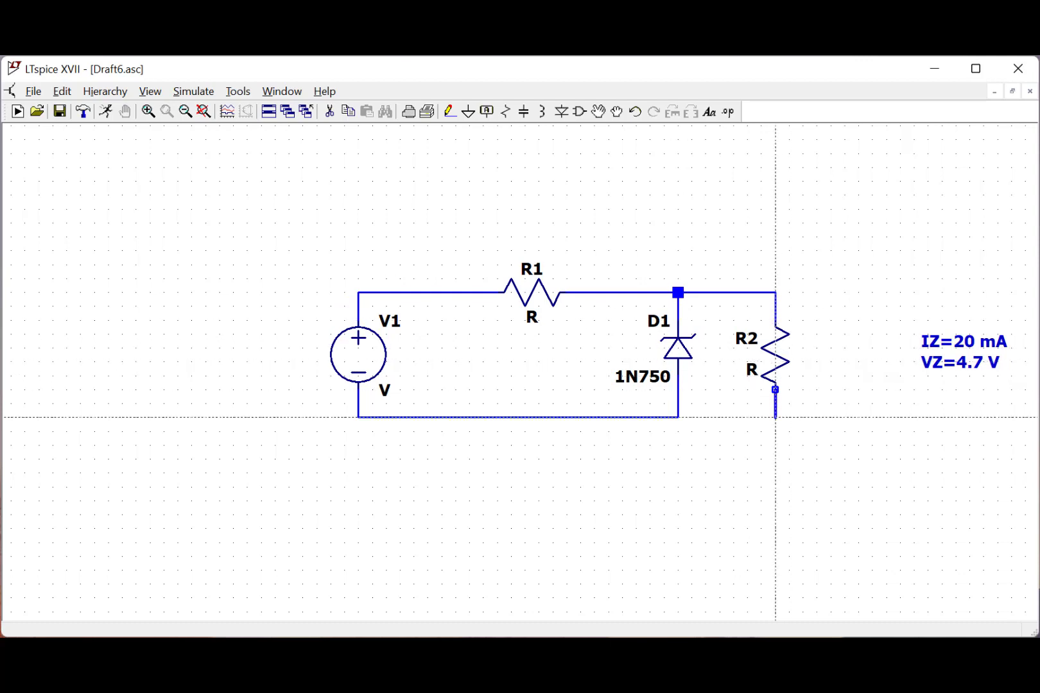
{"action": "left_click", "coordinate": [678, 417]}
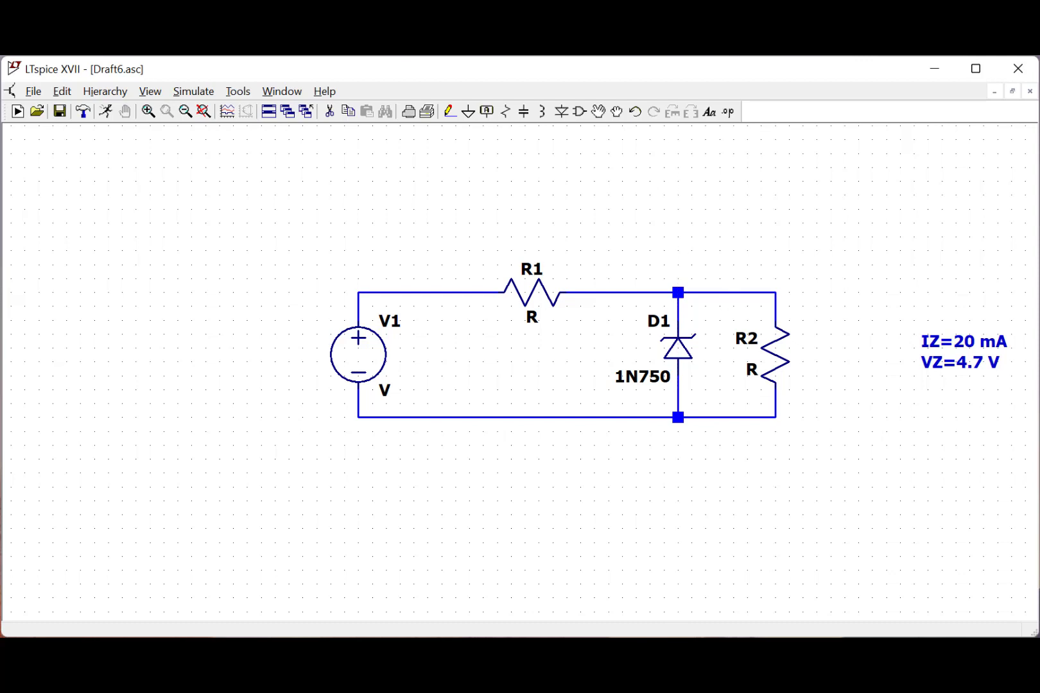
{"action": "key", "text": "Escape"}
- Place a ground symbol below V1 and wire it to the bottom-left corner of the circuit
{"action": "left_click", "coordinate": [468, 112]}
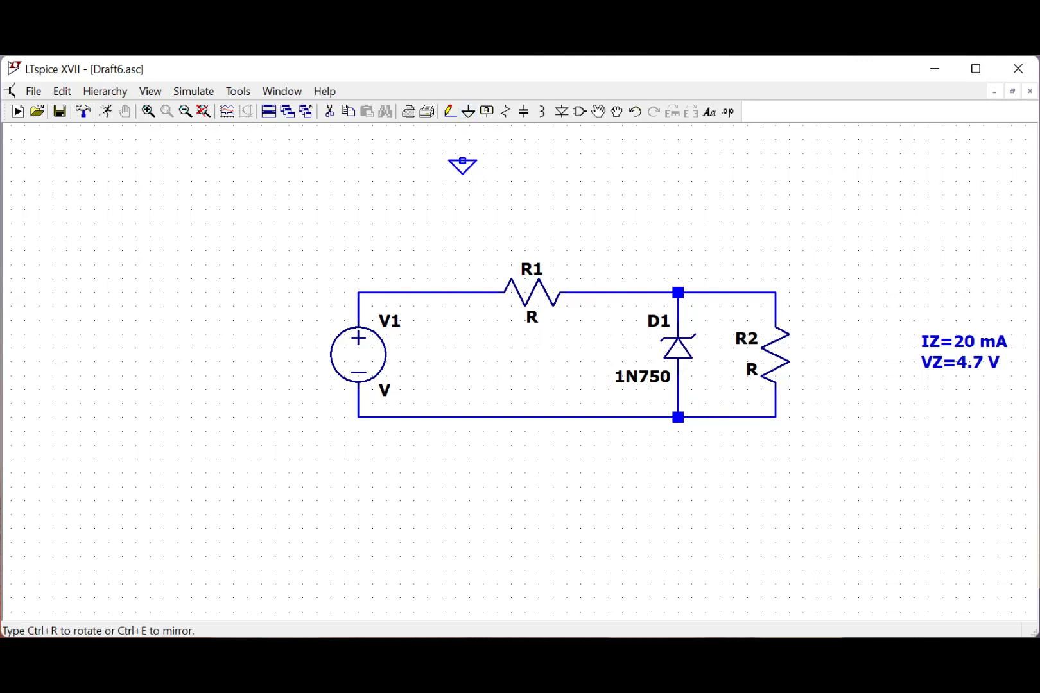
{"action": "left_click", "coordinate": [358, 442]}
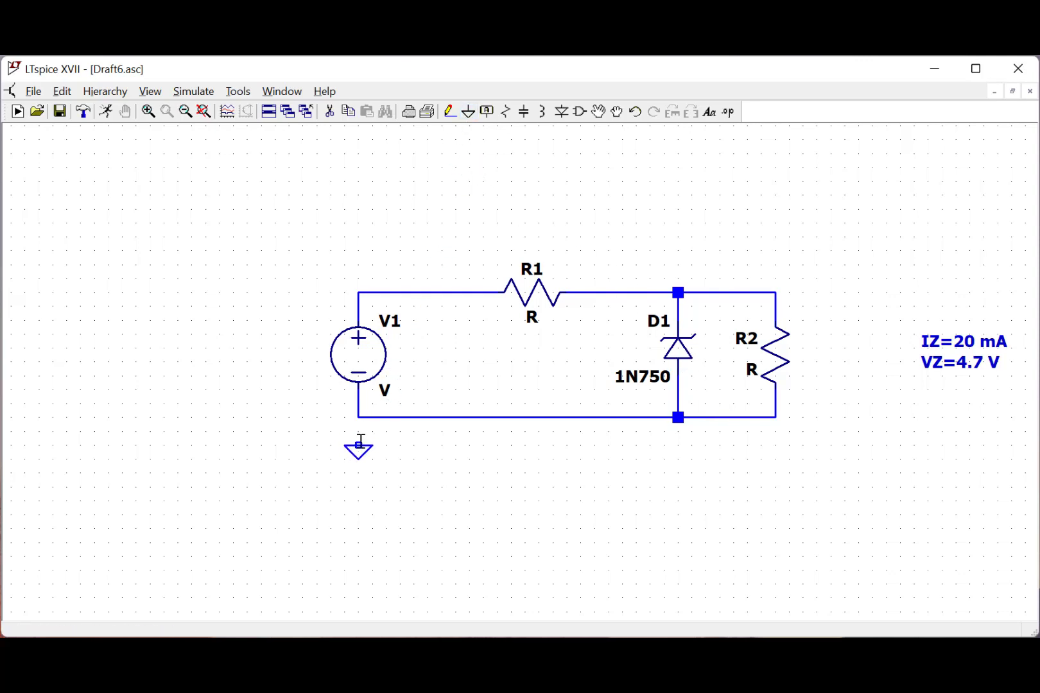
{"action": "key", "text": "Escape"}
{"action": "key", "text": "F3"}
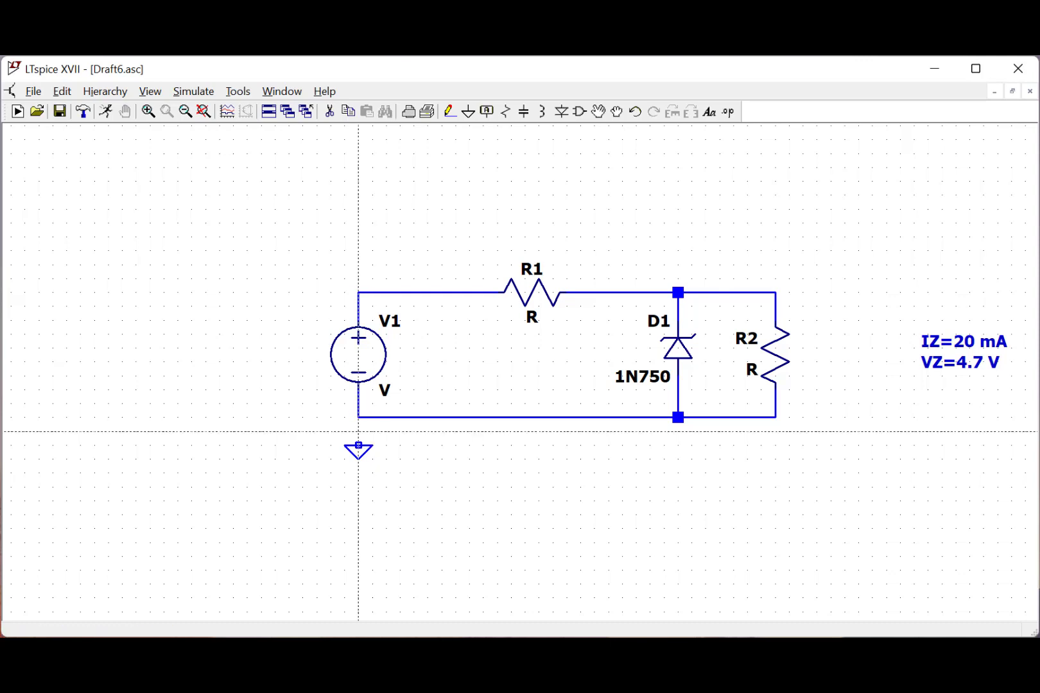
{"action": "left_click", "coordinate": [359, 445]}
{"action": "left_click", "coordinate": [359, 418]}
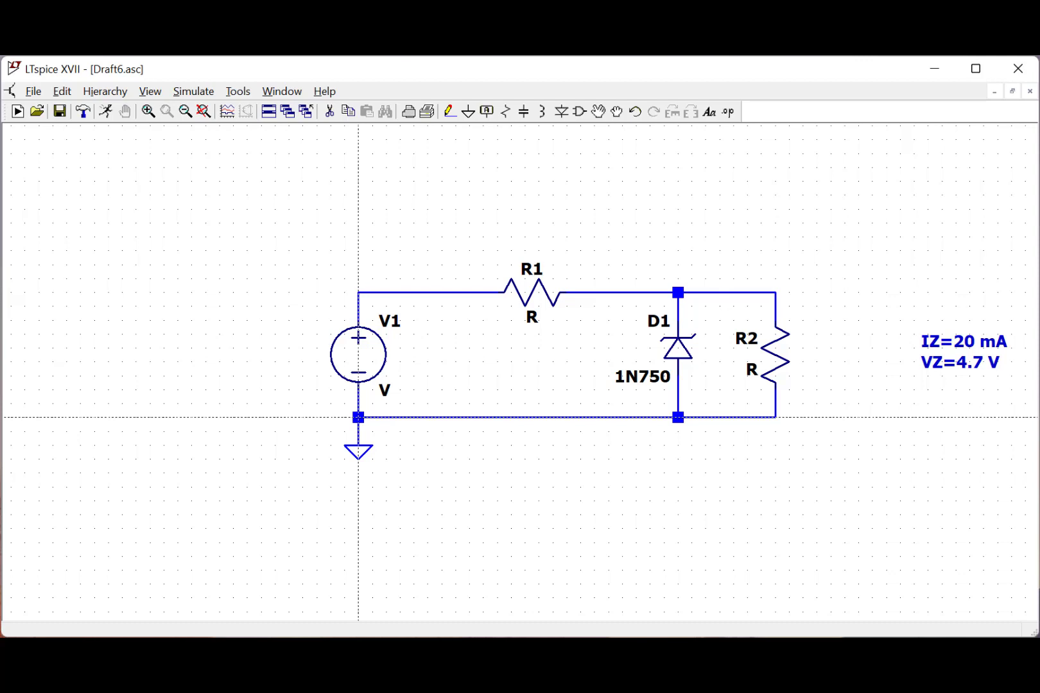
- Set the value of voltage source V1 to 6
{"action": "key", "text": "Escape"}
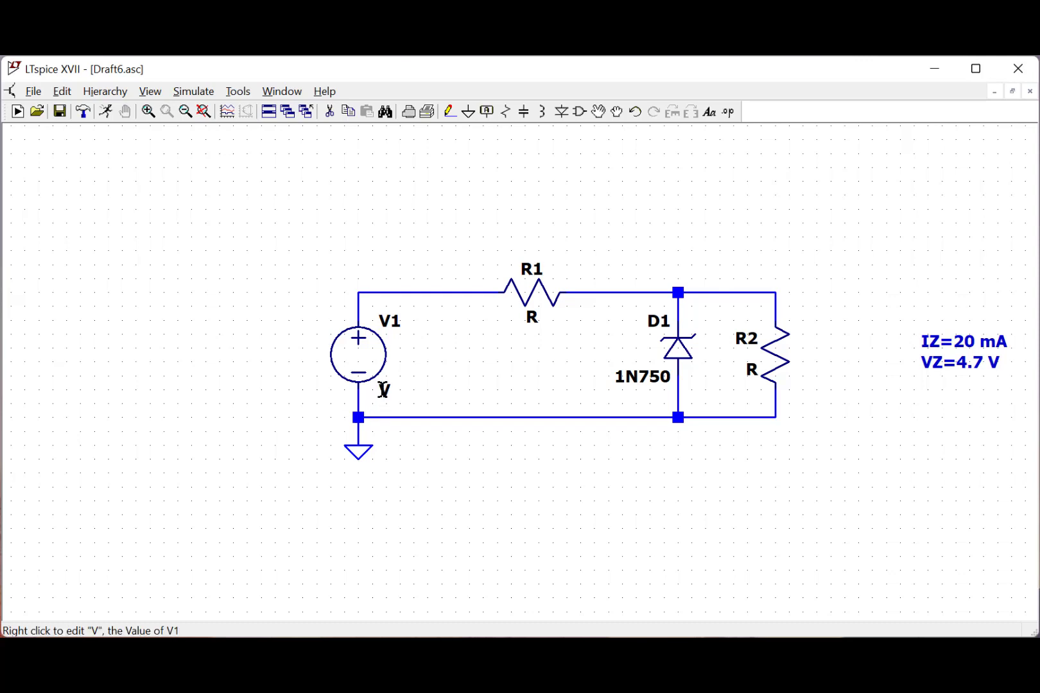
{"action": "right_click", "coordinate": [383, 389]}
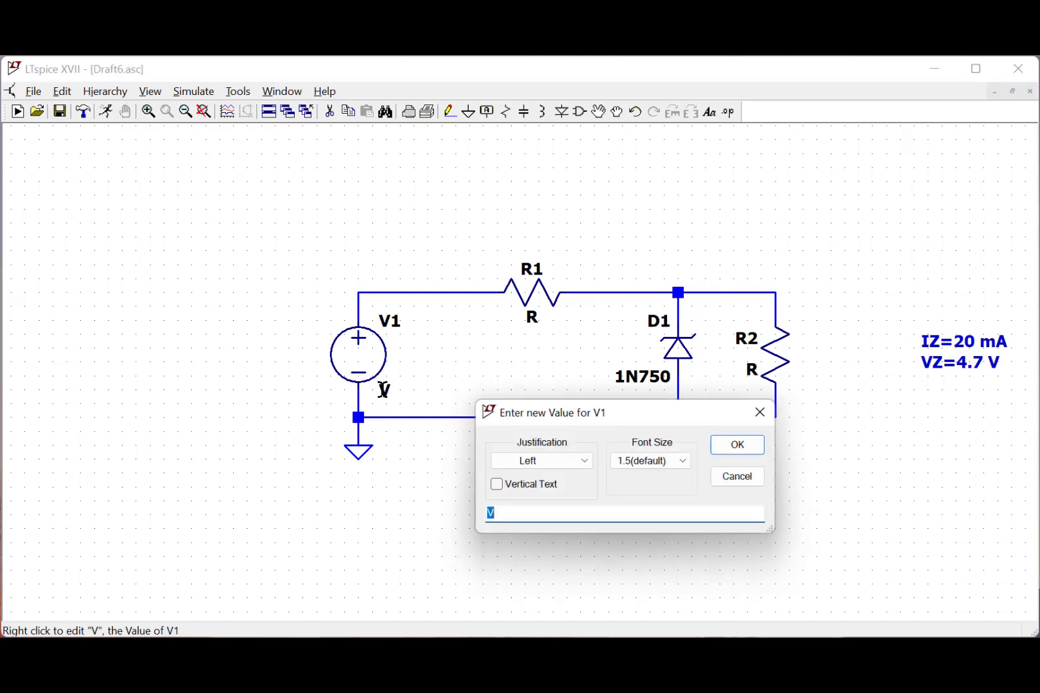
{"action": "type", "text": "6"}
{"action": "left_click", "coordinate": [719, 446]}
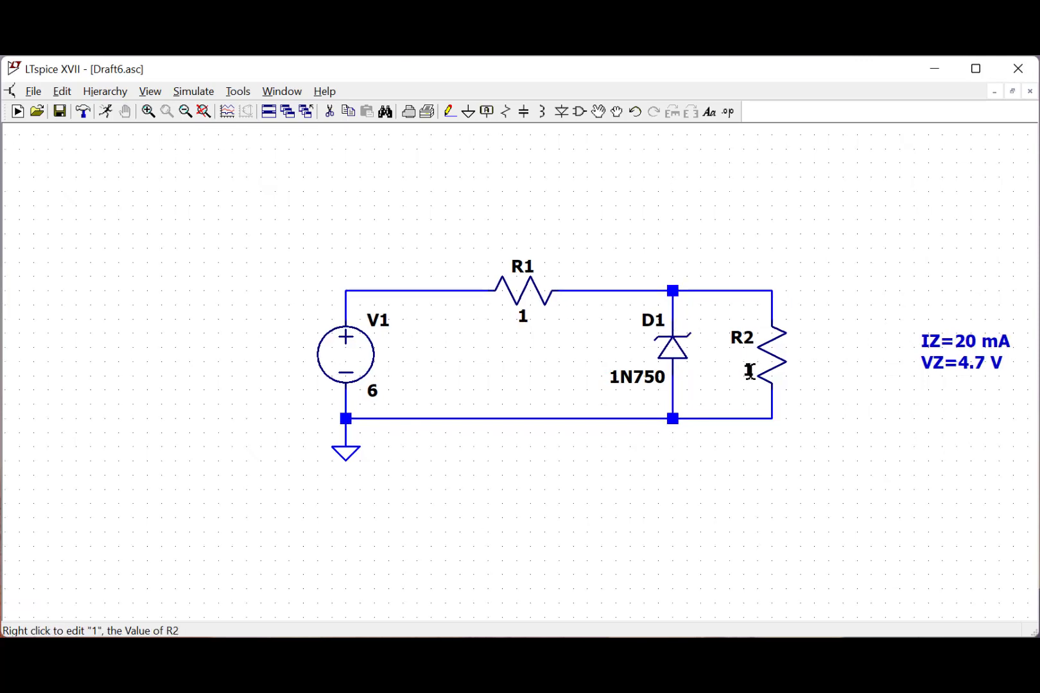
- Set the value of the parallel resistor R2 to 30000
{"action": "right_click", "coordinate": [749, 371]}
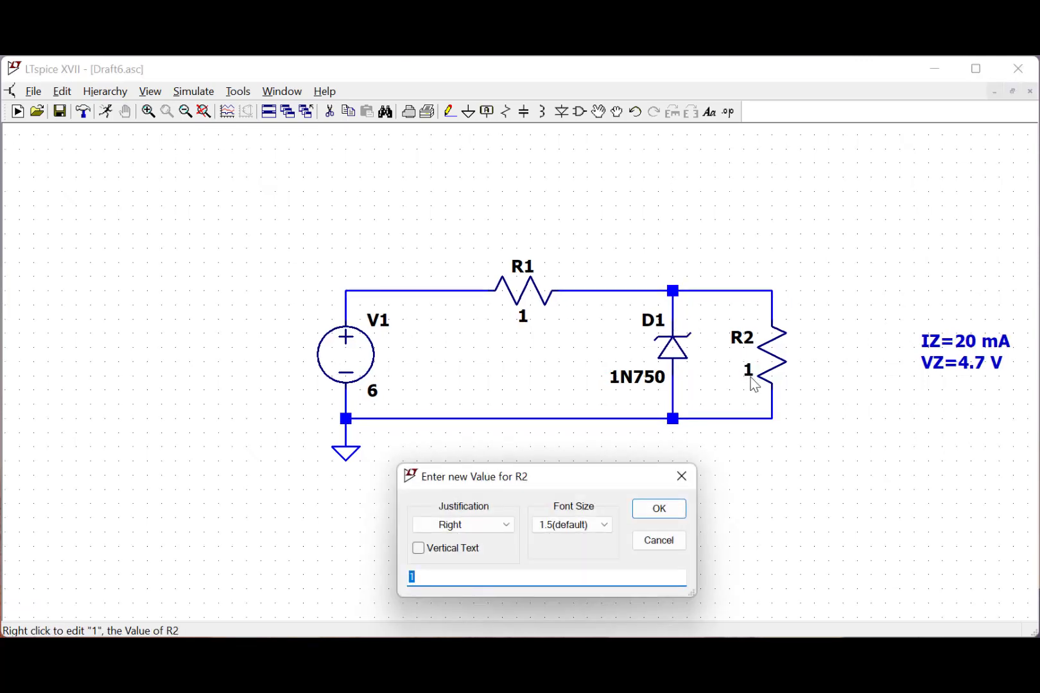
{"action": "type", "text": "30000"}
{"action": "key", "text": "Return"}
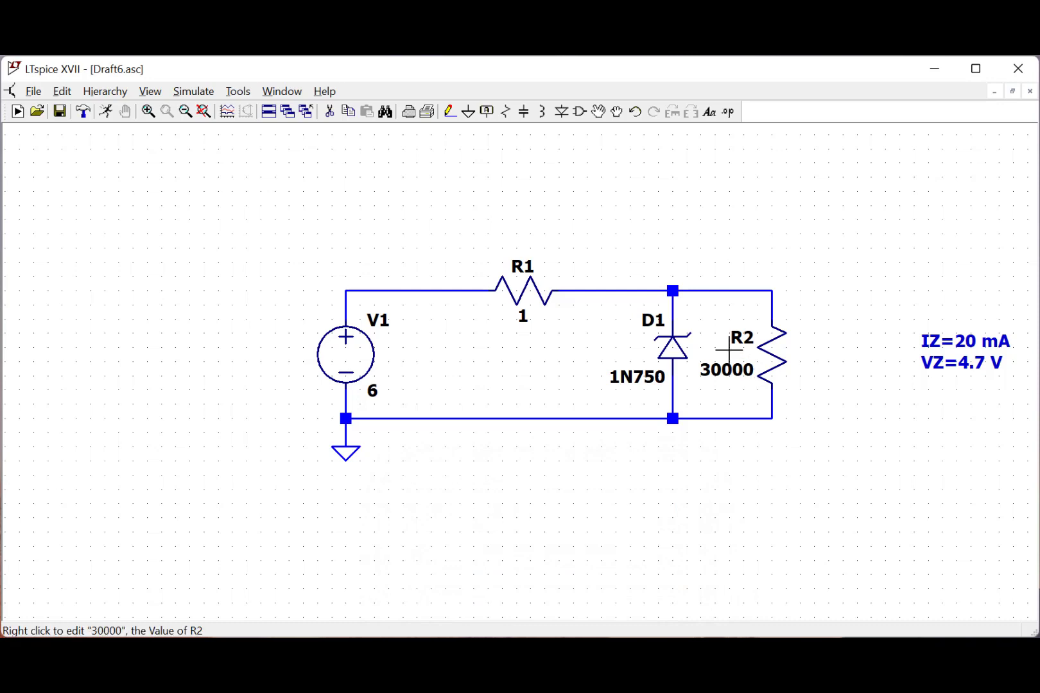
- Set the value of the series resistor R1 to 65
{"action": "mouse_move", "coordinate": [680, 295]}
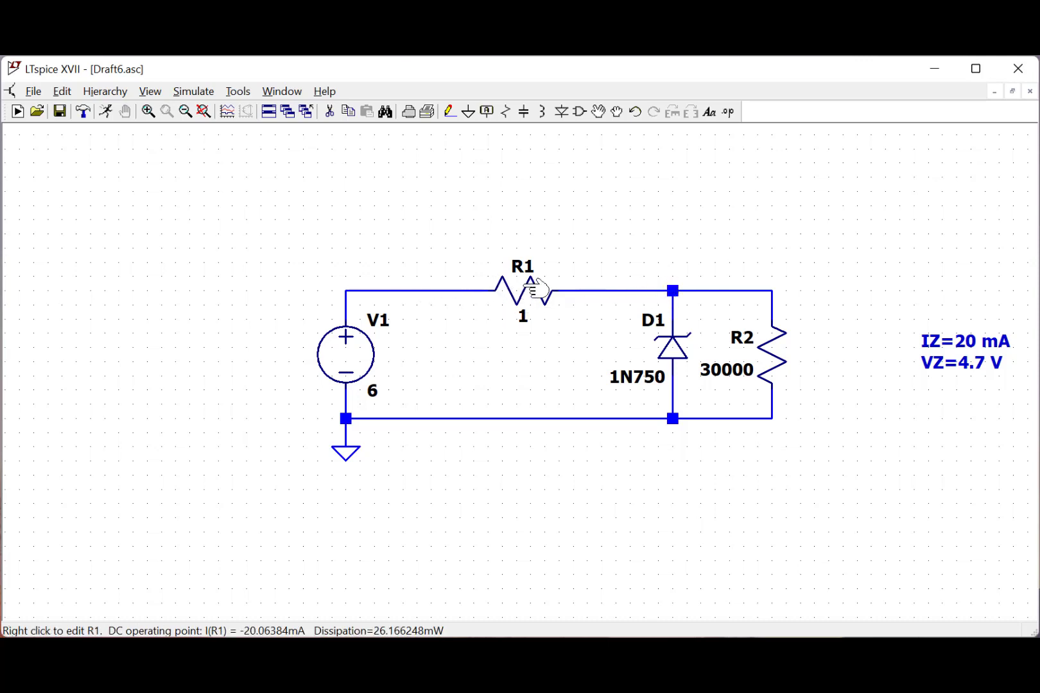
{"action": "right_click", "coordinate": [523, 321]}
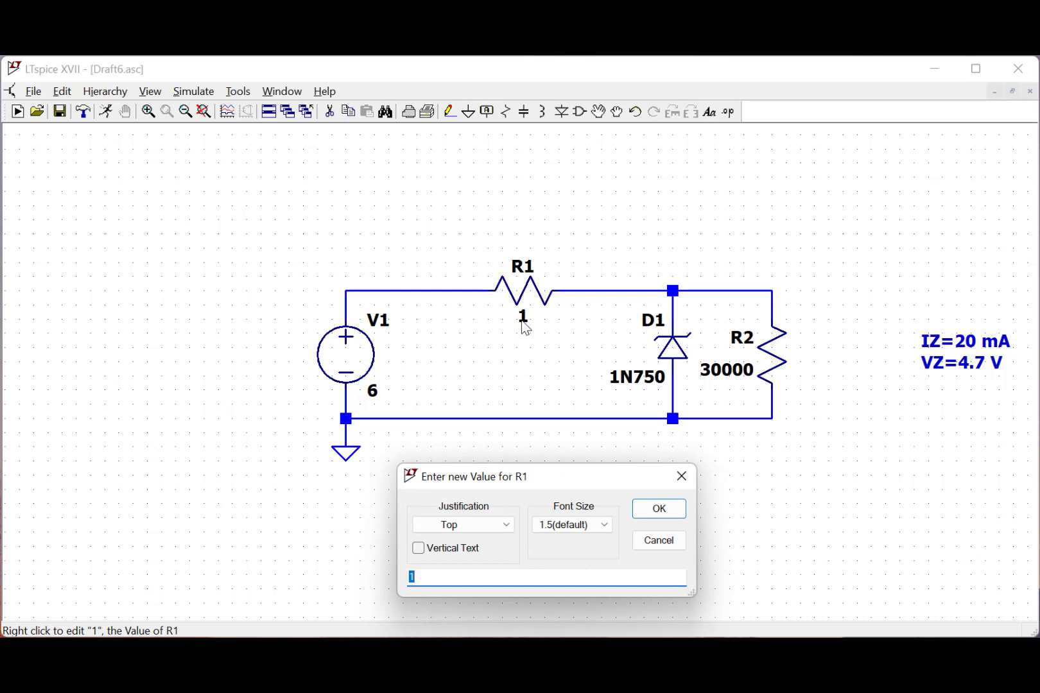
{"action": "type", "text": "65"}
{"action": "key", "text": "Return"}
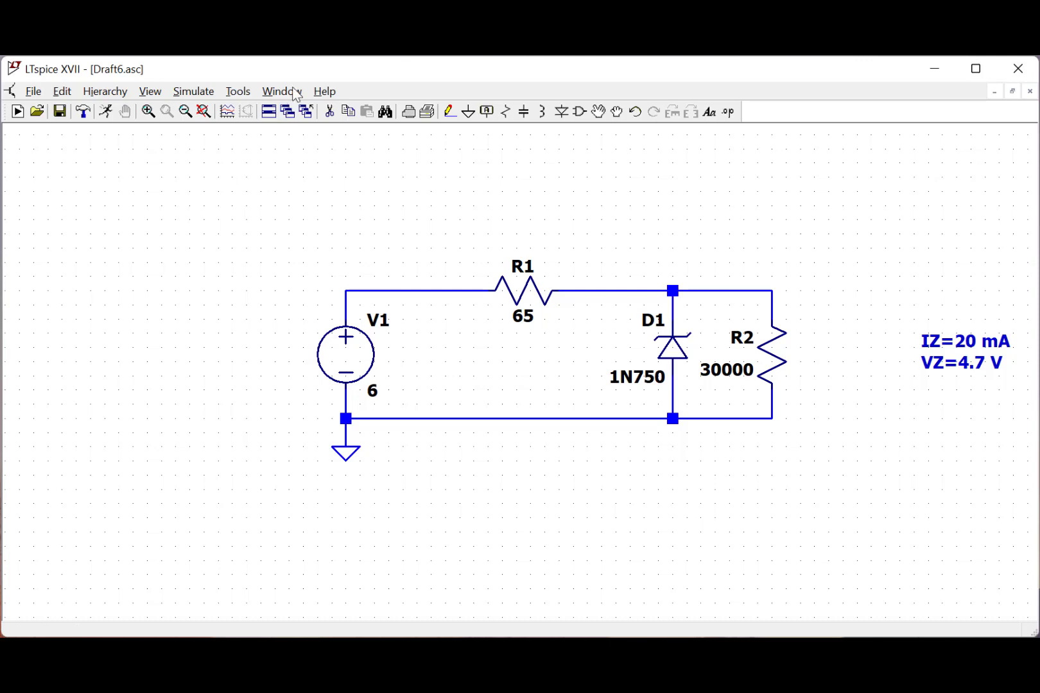
- Set up a DC operating point analysis and place its .op directive below the ground symbol
{"action": "left_click", "coordinate": [179, 95]}
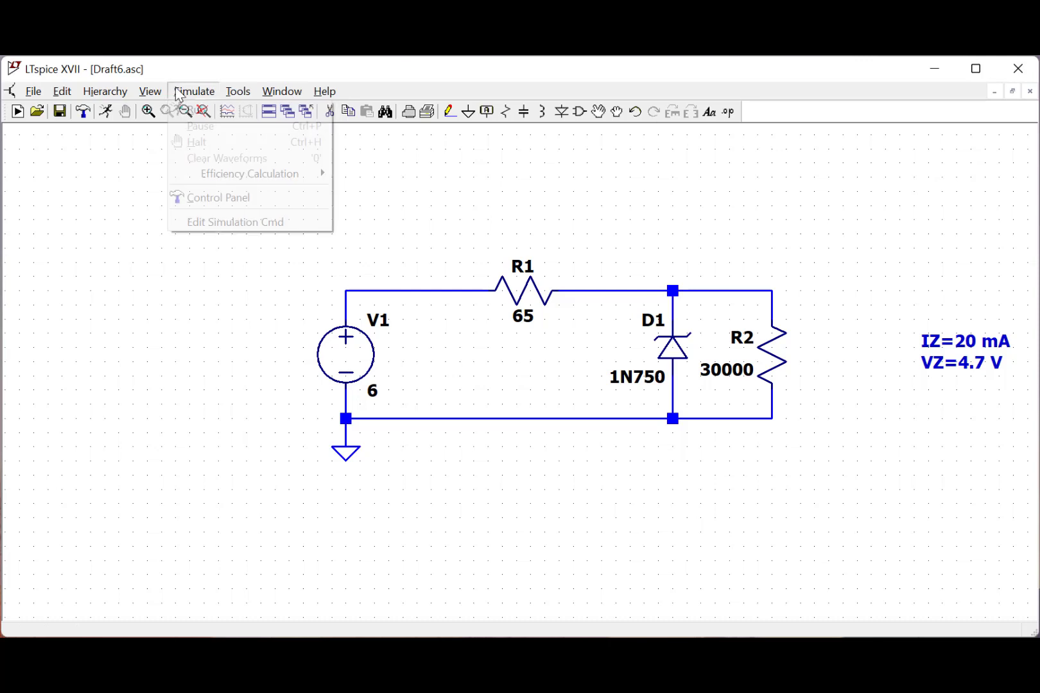
{"action": "left_click", "coordinate": [191, 223]}
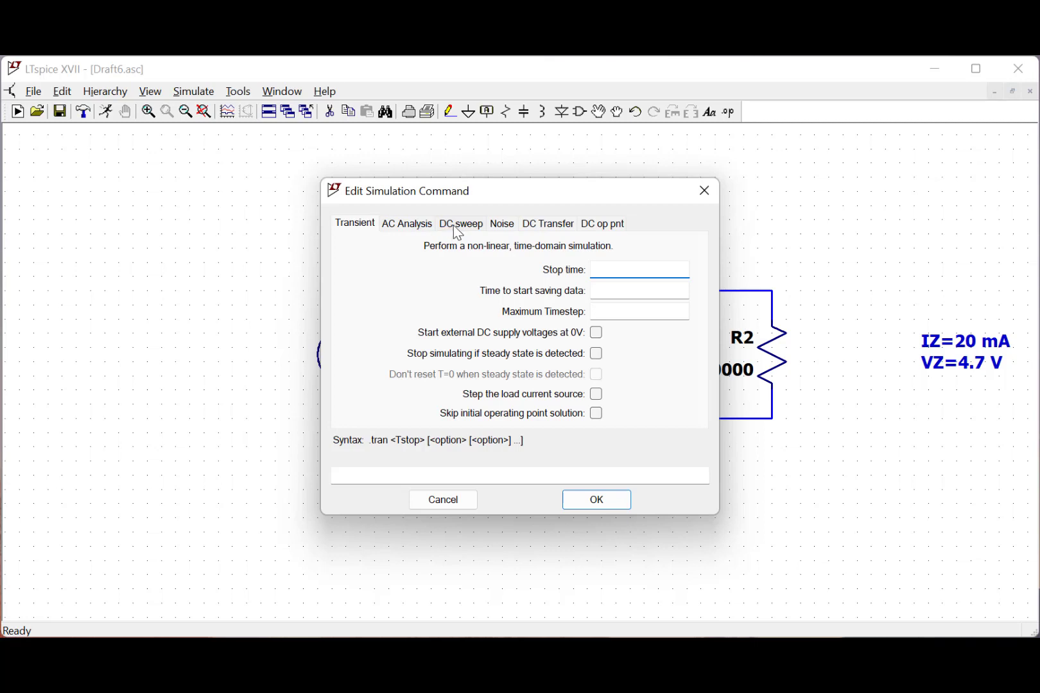
{"action": "left_click", "coordinate": [621, 234]}
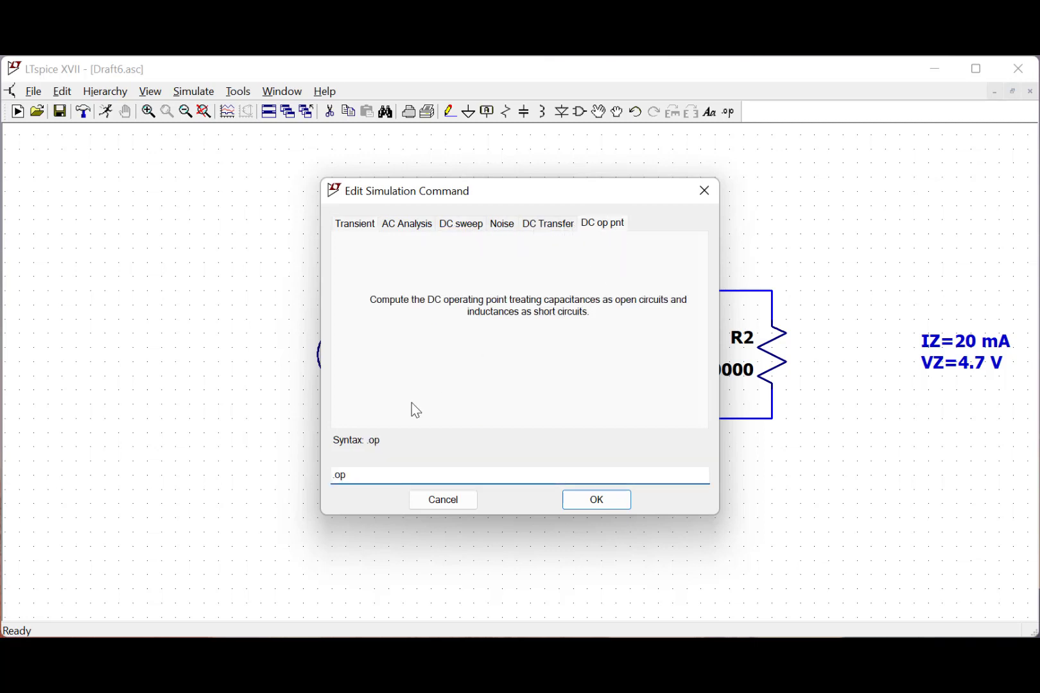
{"action": "left_click_drag", "start_coordinate": [367, 478], "coordinate": [309, 472]}
{"action": "left_click", "coordinate": [627, 501]}
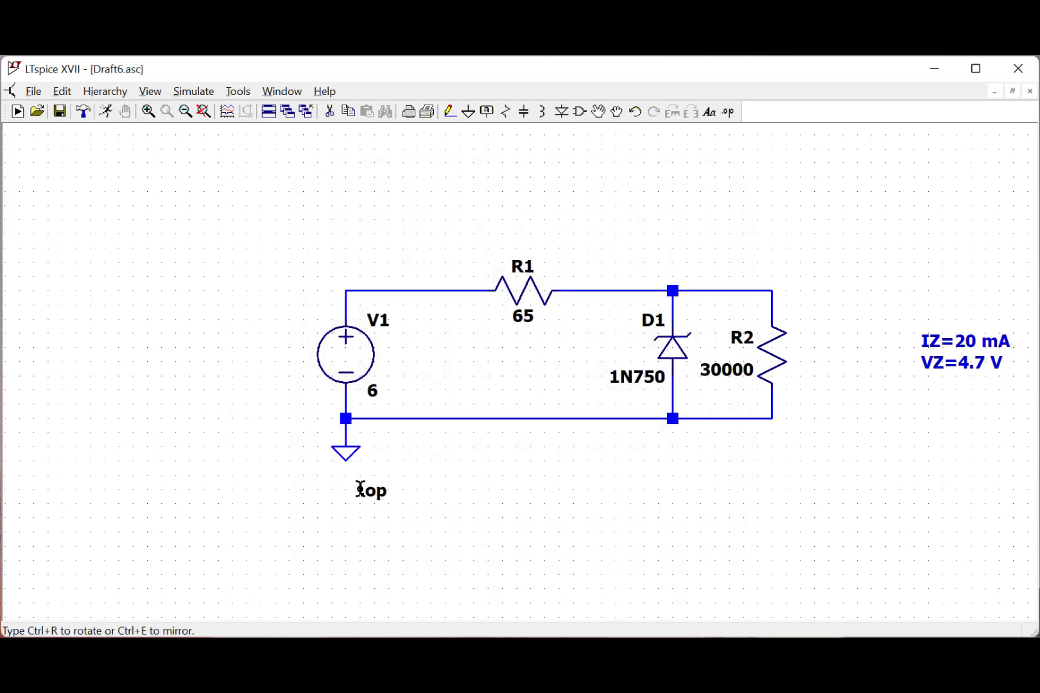
{"action": "left_click", "coordinate": [363, 491]}
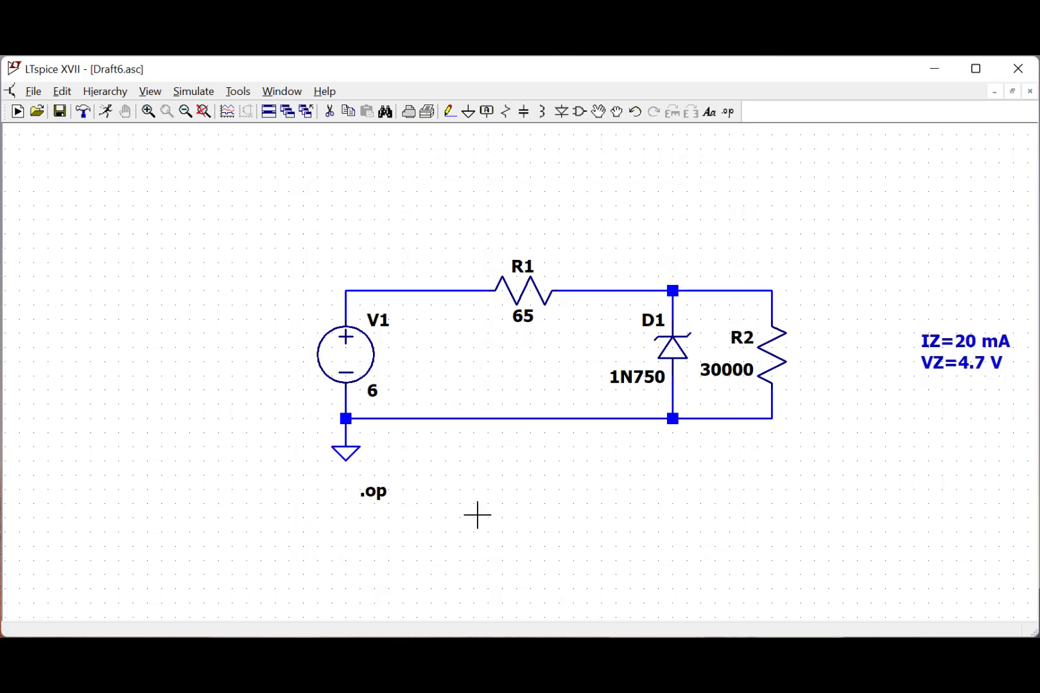
- Run the operating point simulation and check the voltage at node n002 in the results
{"action": "left_click", "coordinate": [111, 119]}
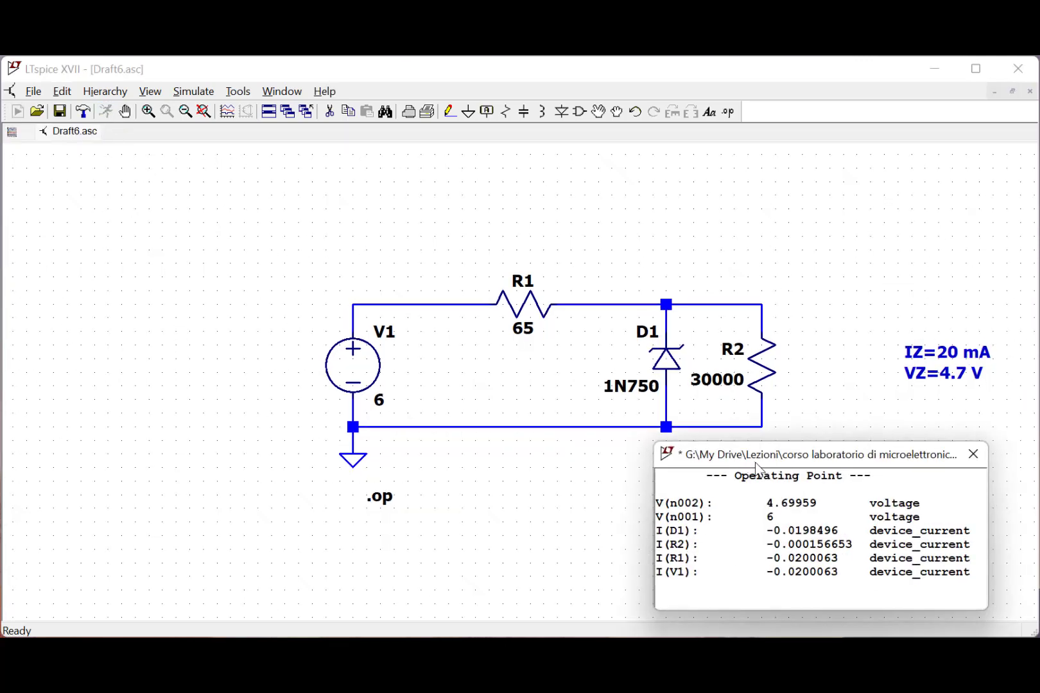
{"action": "left_click_drag", "start_coordinate": [762, 466], "coordinate": [727, 469]}
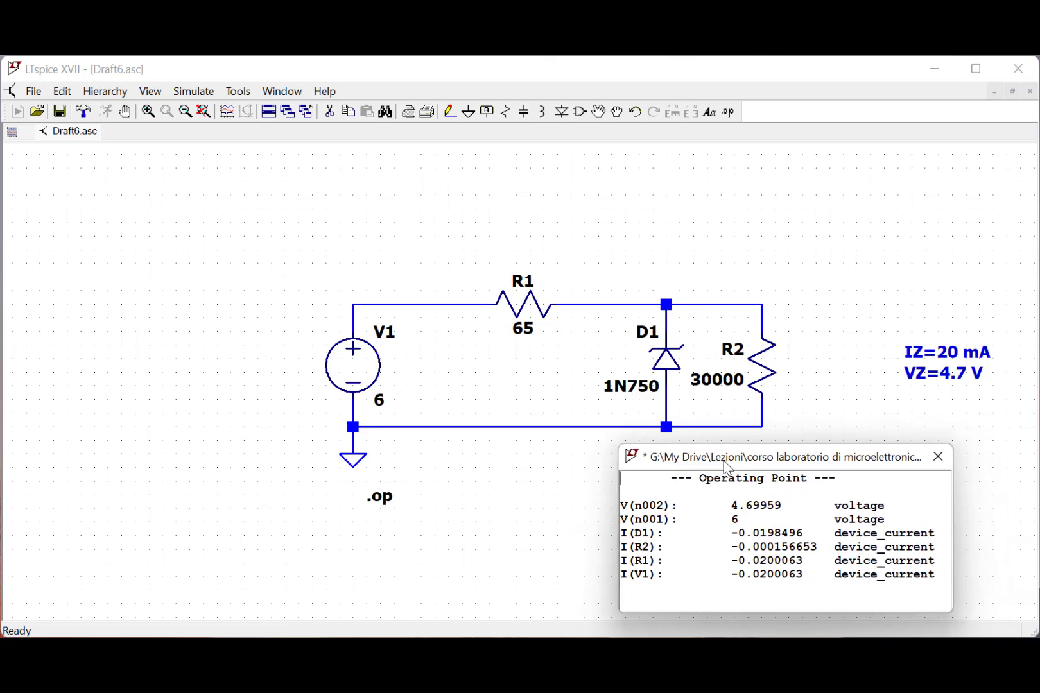
{"action": "double_click", "coordinate": [730, 519]}
{"action": "left_click_drag", "start_coordinate": [784, 502], "coordinate": [730, 507]}
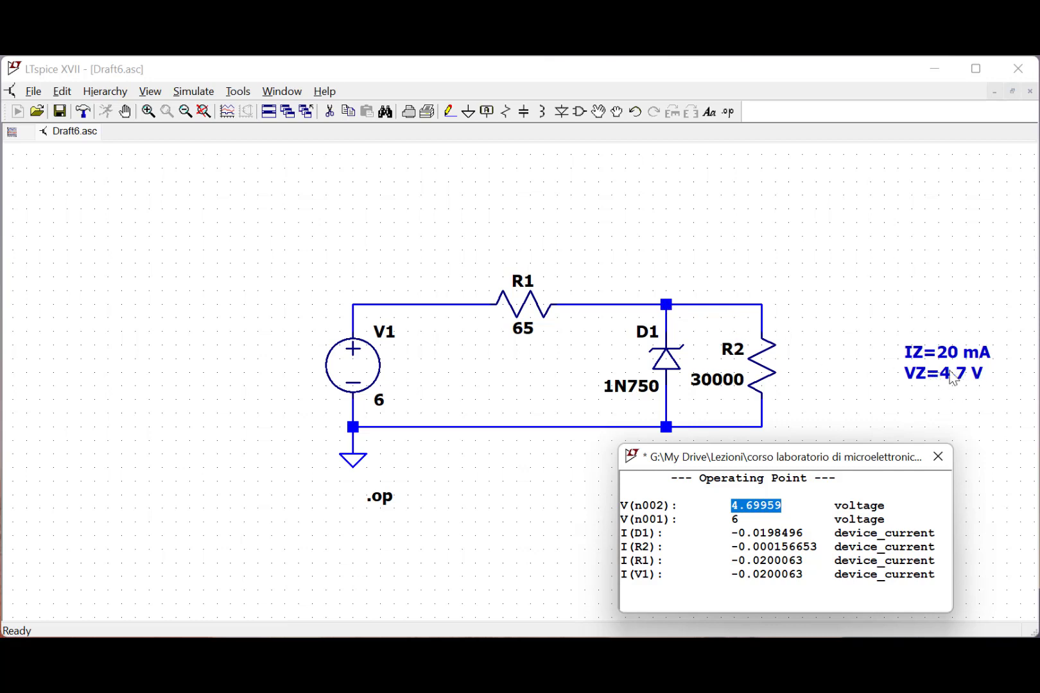
- Examine the currents through D1, R1, R2 and V1 in the operating point results, and close the results
{"action": "left_click_drag", "start_coordinate": [732, 536], "coordinate": [815, 534]}
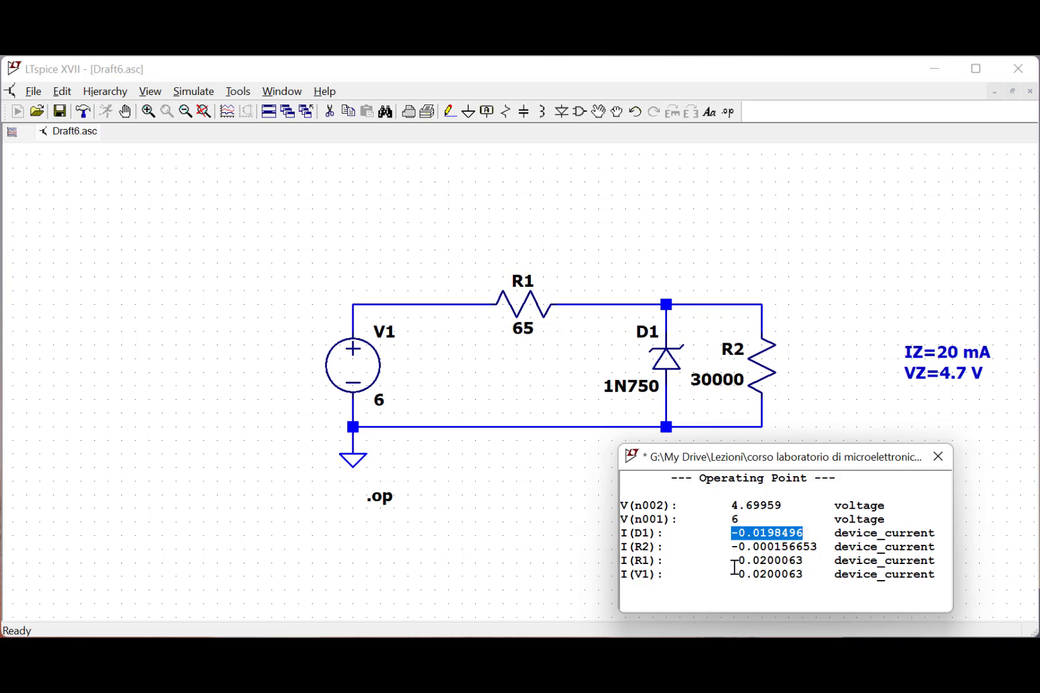
{"action": "left_click_drag", "start_coordinate": [730, 561], "coordinate": [811, 564]}
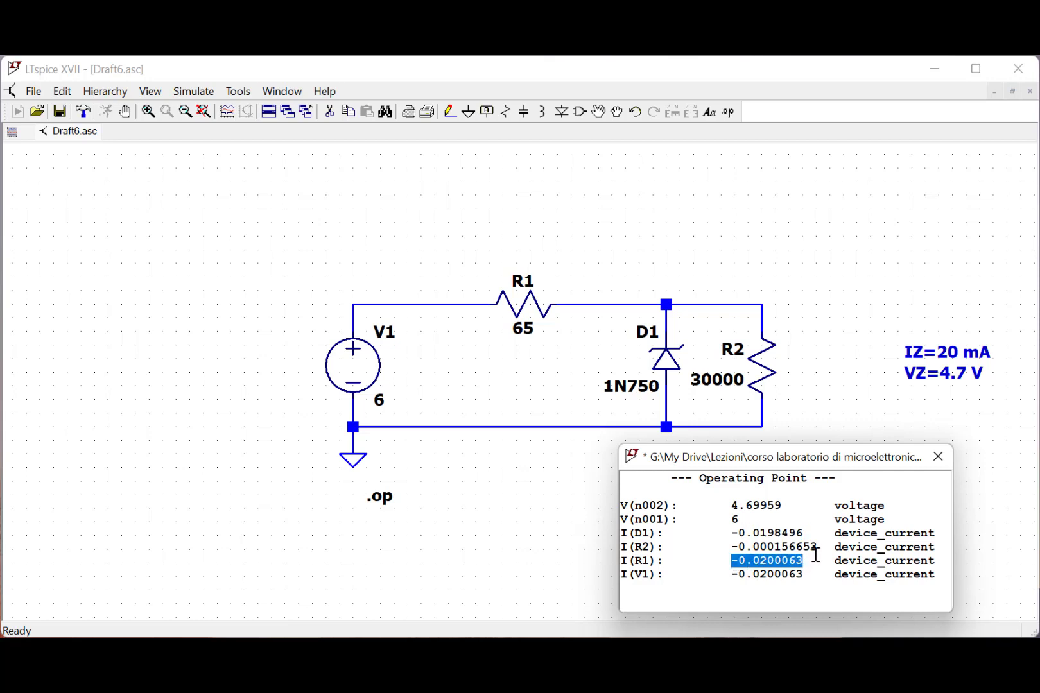
{"action": "left_click_drag", "start_coordinate": [817, 547], "coordinate": [728, 552]}
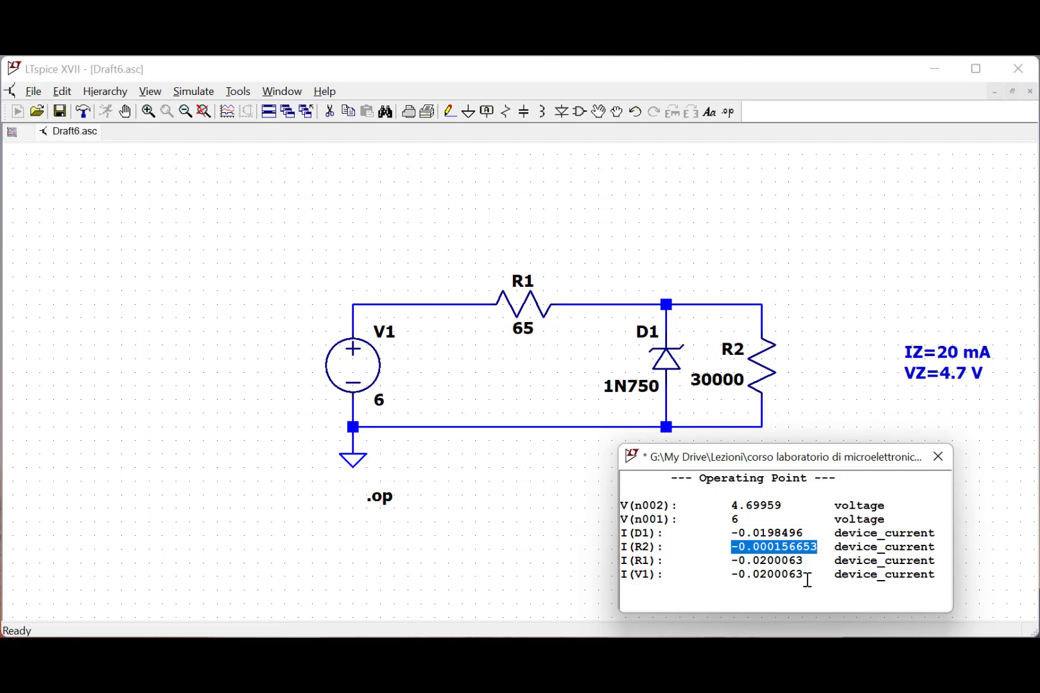
{"action": "left_click_drag", "start_coordinate": [803, 575], "coordinate": [738, 578]}
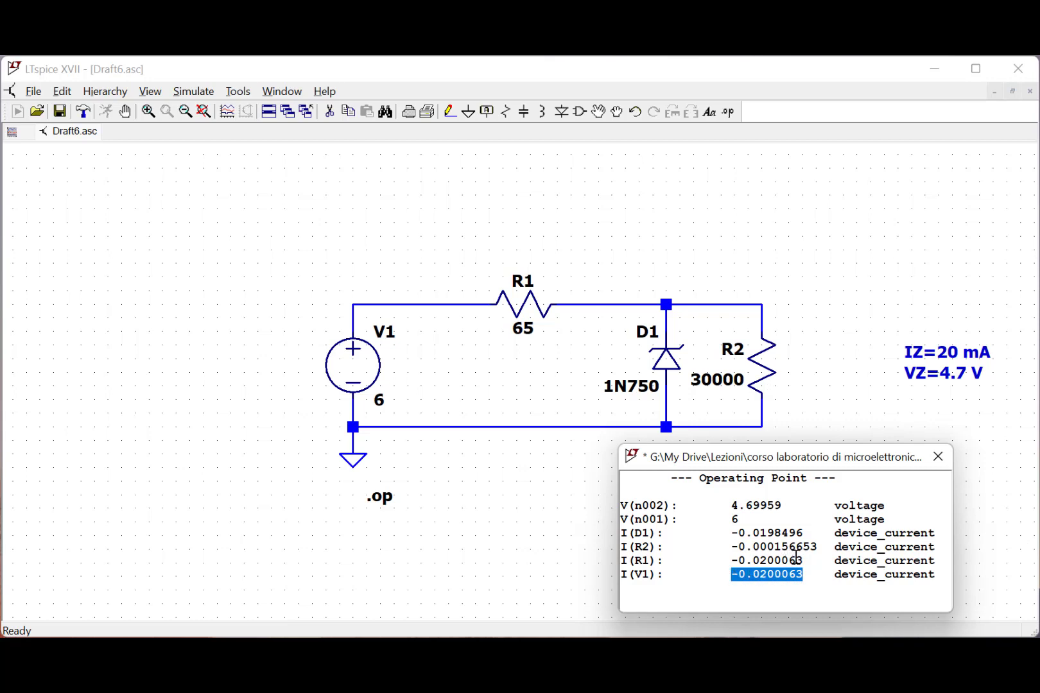
{"action": "left_click_drag", "start_coordinate": [815, 562], "coordinate": [738, 557]}
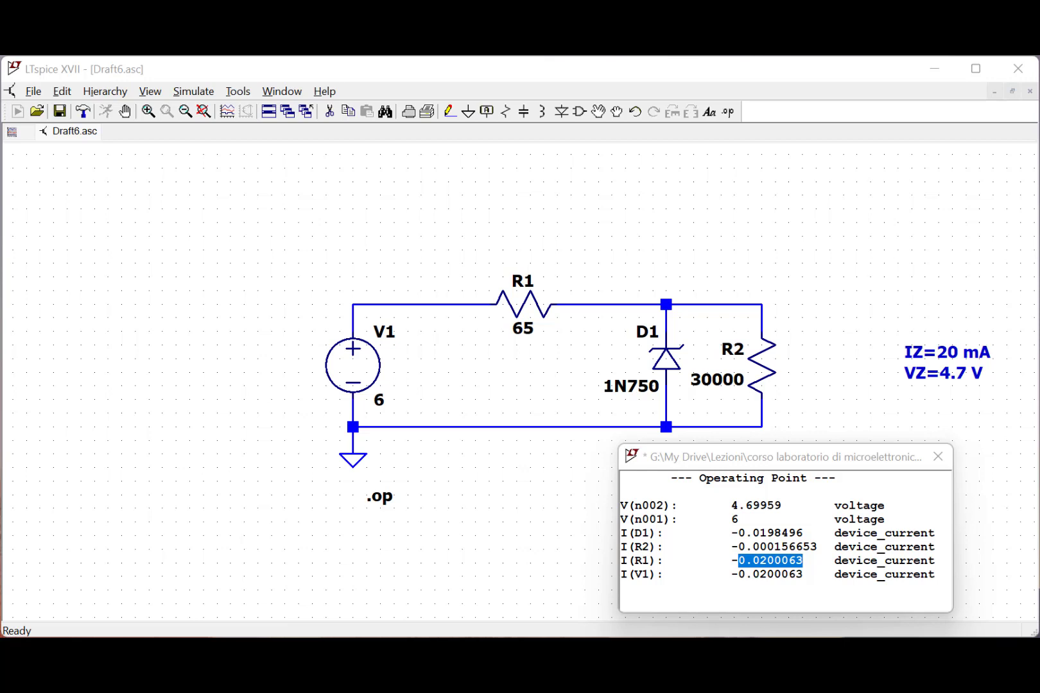
{"action": "left_click", "coordinate": [944, 461]}
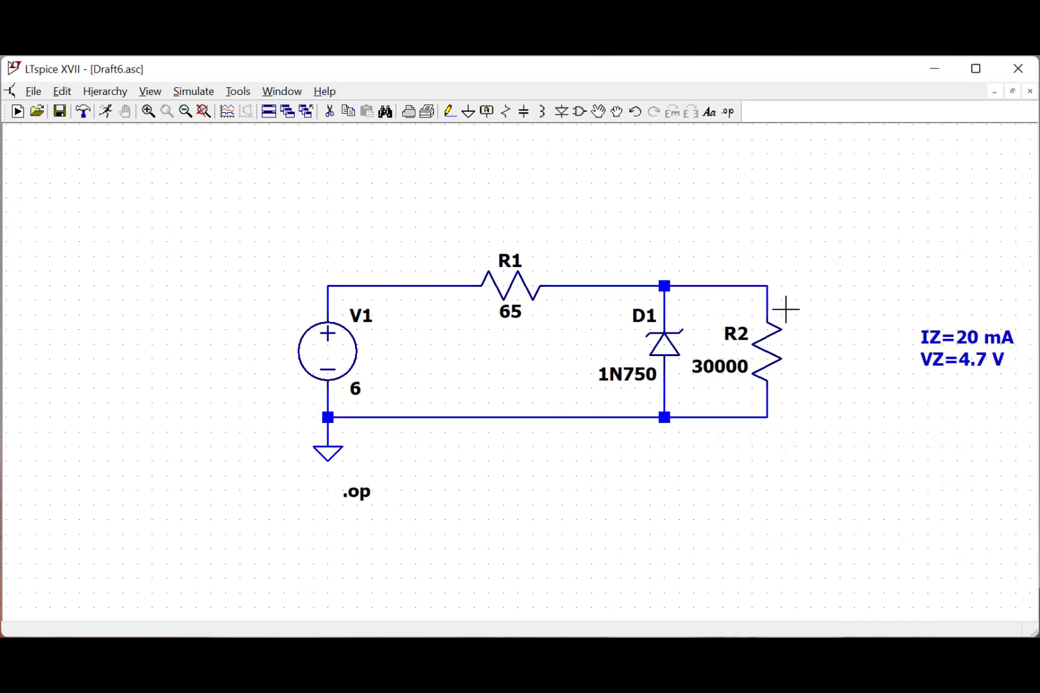
- Begin a new SPICE directive reading ".step temp list 10 30 50 70"
{"action": "left_click", "coordinate": [729, 115]}
{"action": "left_click_drag", "start_coordinate": [622, 433], "coordinate": [656, 445]}
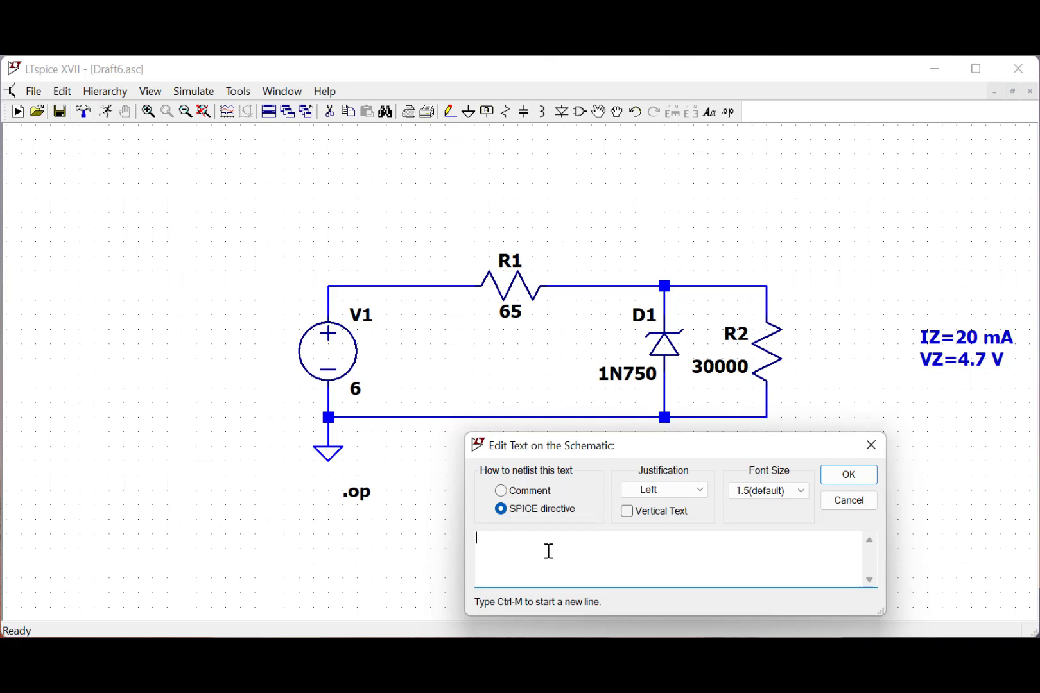
{"action": "type", "text": ".step"}
{"action": "type", "text": " temp"}
{"action": "type", "text": "list"}
{"action": "type", "text": " 01"}
{"action": "key", "text": "BackSpace"}
{"action": "key", "text": "BackSpace"}
{"action": "type", "text": "10 30 50 70"}
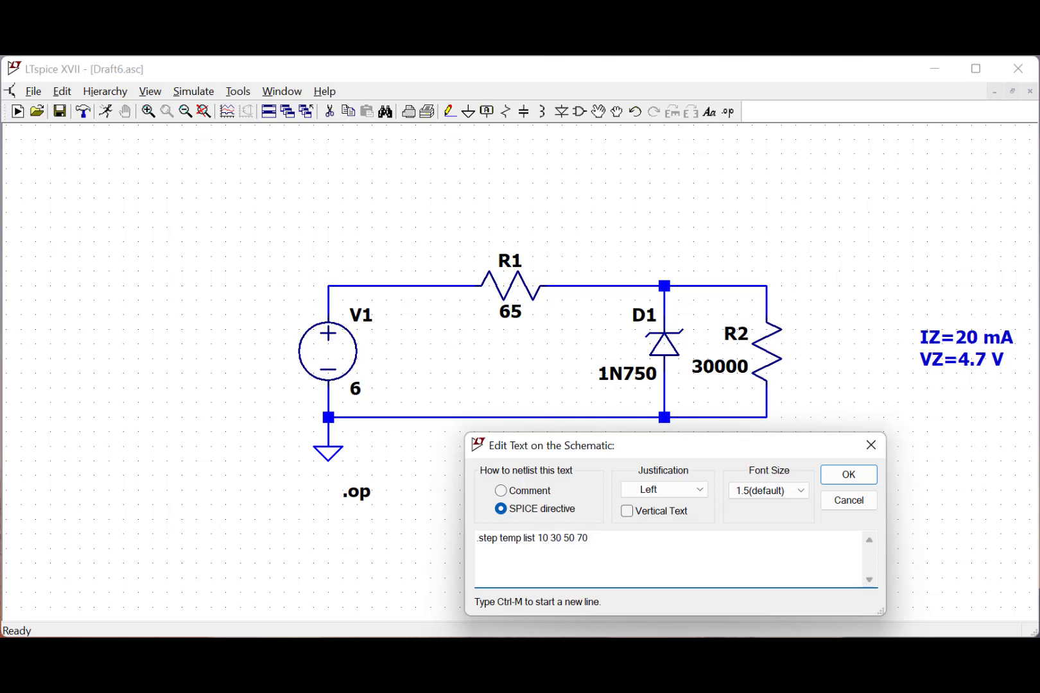
{"action": "type", "text": " 90 110 130 15"}
{"action": "key", "text": "BackSpace"}
{"action": "key", "text": "BackSpace"}
{"action": "type", "text": "150"}
{"action": "left_click_drag", "start_coordinate": [539, 538], "coordinate": [701, 534]}
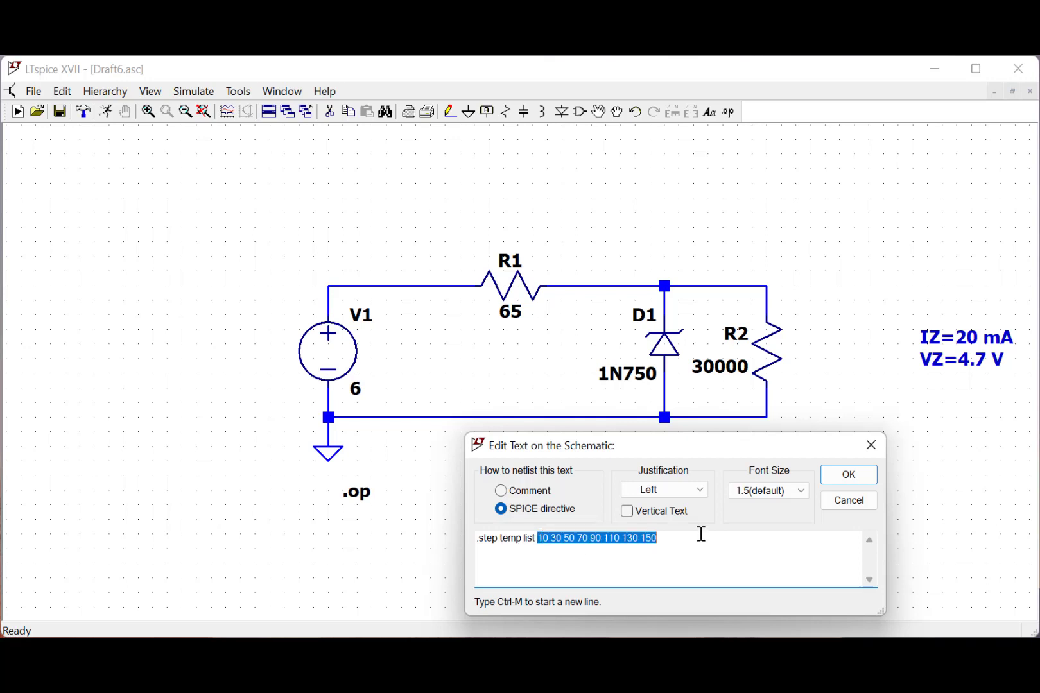
{"action": "left_click", "coordinate": [860, 478]}
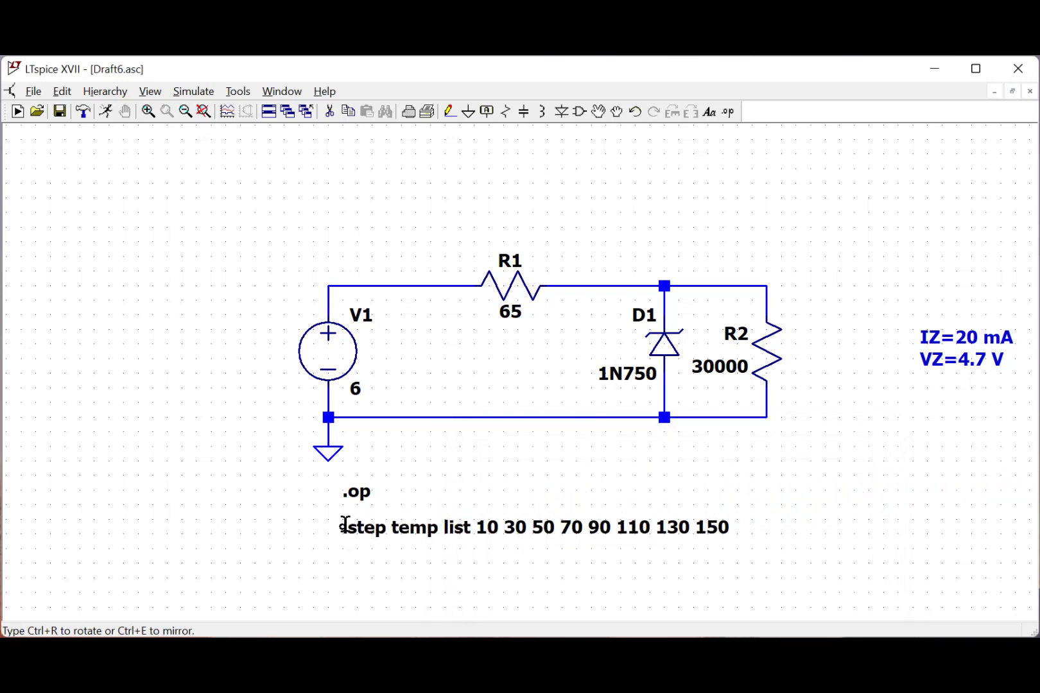
{"action": "left_click", "coordinate": [344, 525]}
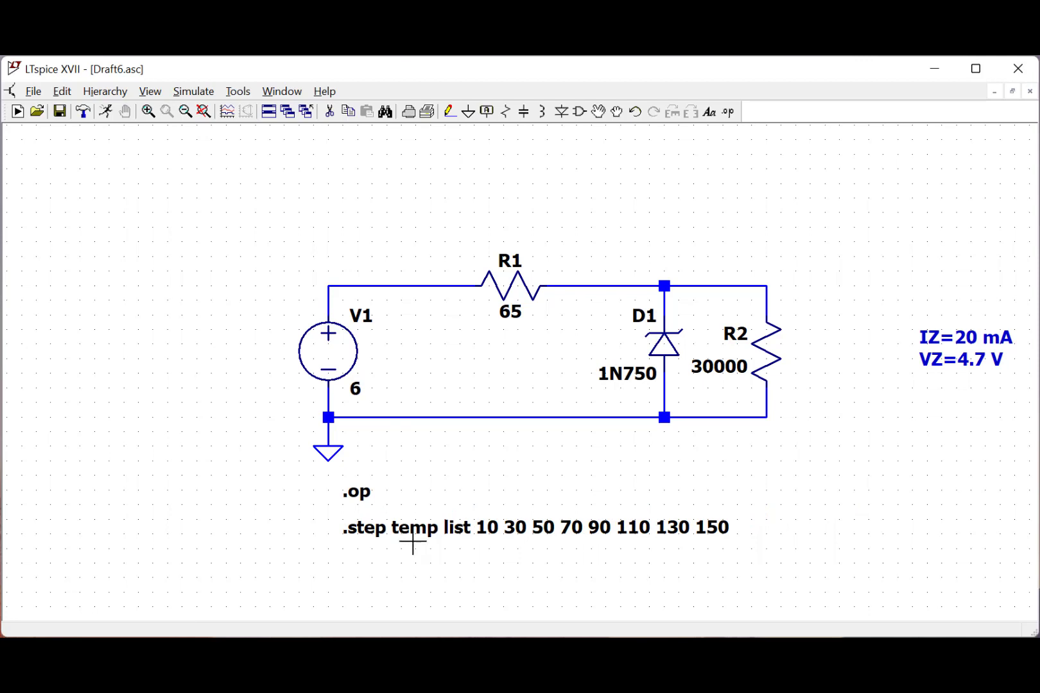
- Run the temperature sweep and plot the voltage at the node between V1 and R1
{"action": "left_click", "coordinate": [108, 114]}
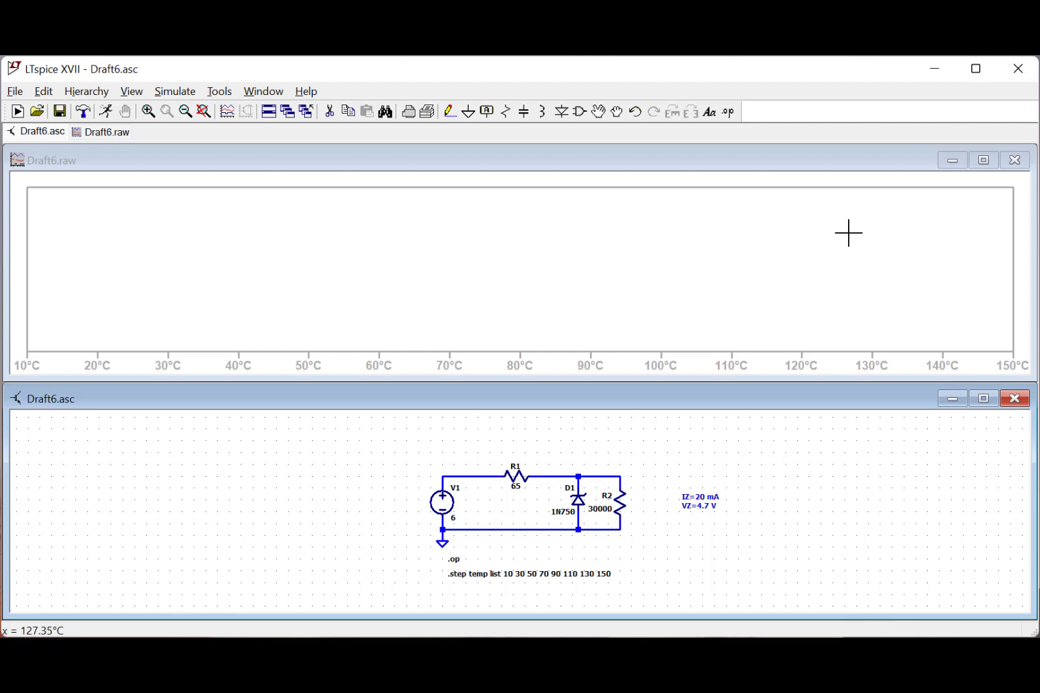
{"action": "left_click", "coordinate": [448, 474]}
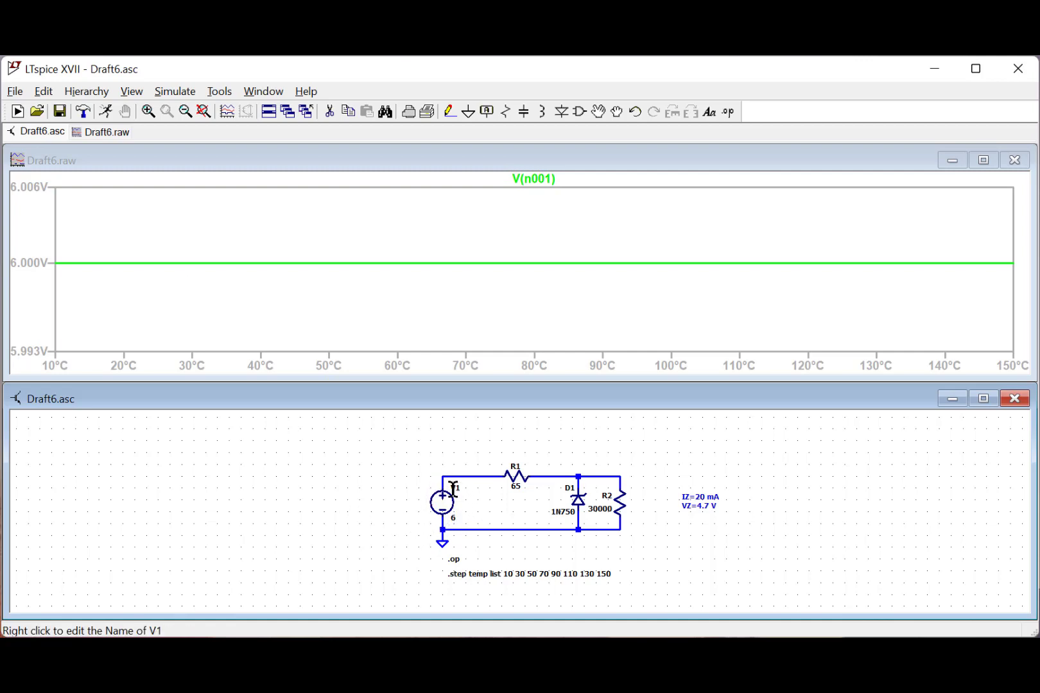
- Delete the V(n001) trace and plot the voltage at the R1–D1 node instead
{"action": "right_click", "coordinate": [544, 179]}
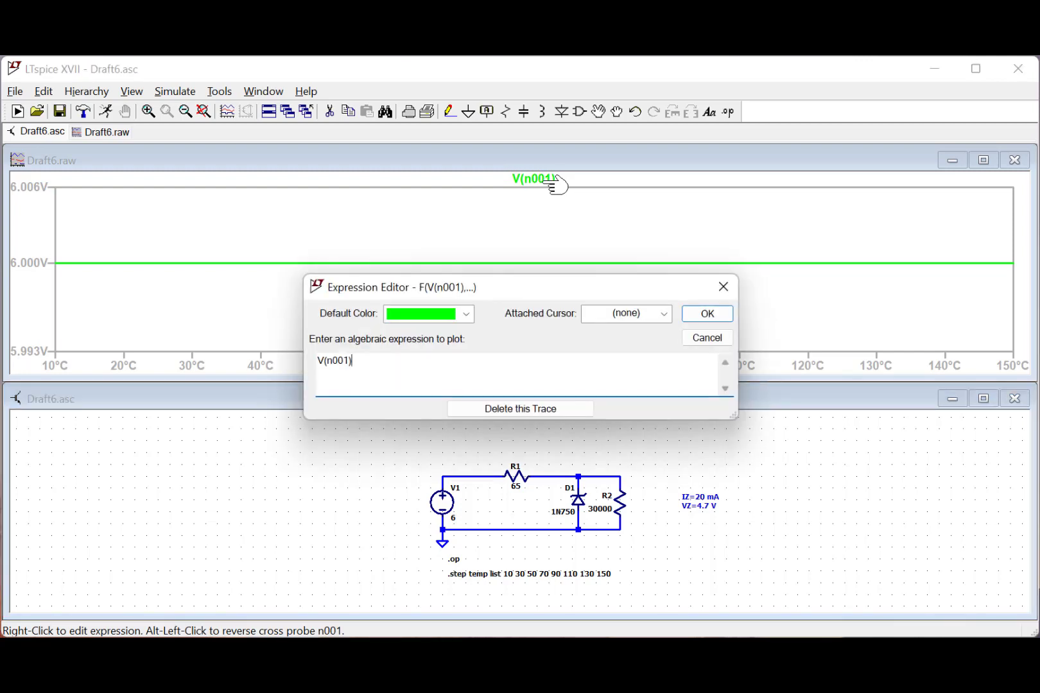
{"action": "left_click", "coordinate": [524, 408]}
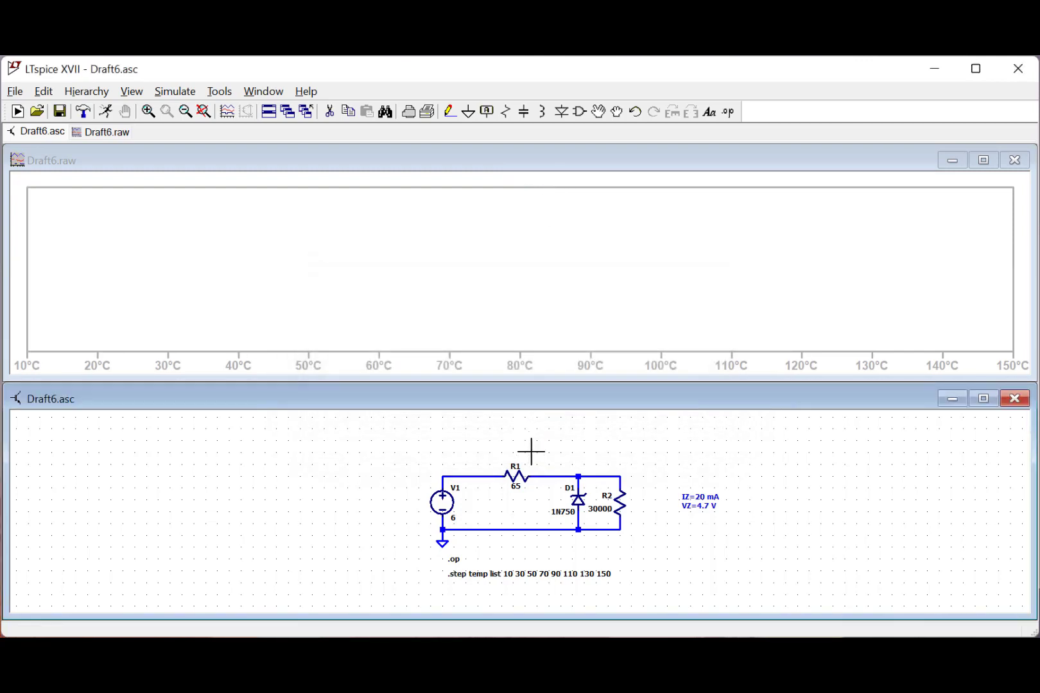
{"action": "left_click", "coordinate": [579, 476]}
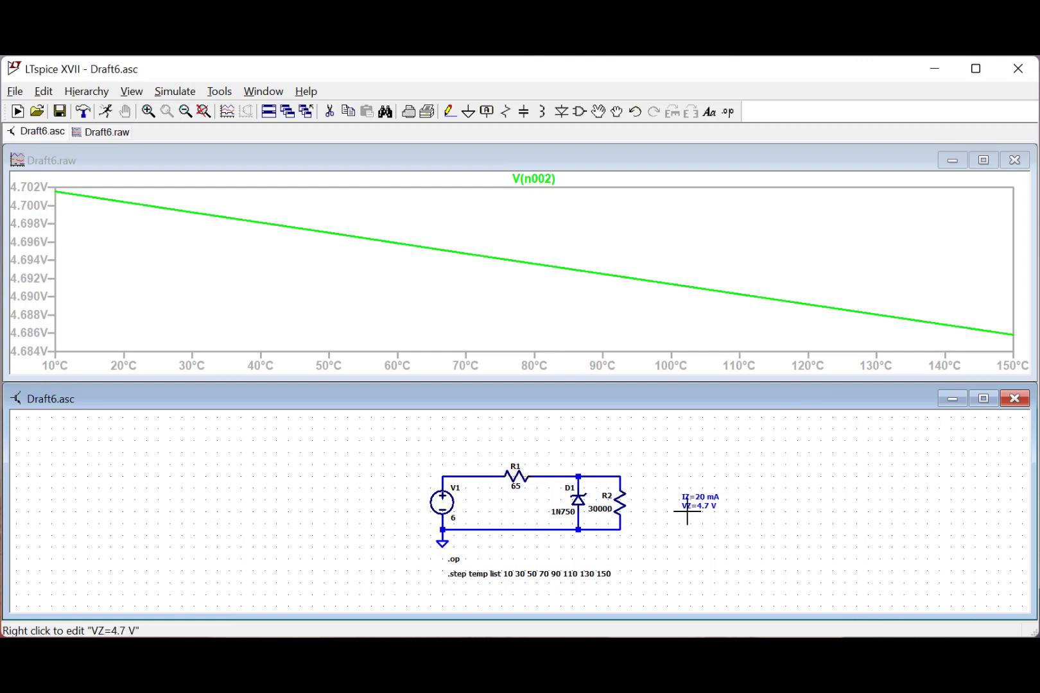
- Open the temperature .step directive for editing and set the nature of its sweep to Linear
{"action": "right_click", "coordinate": [533, 571]}
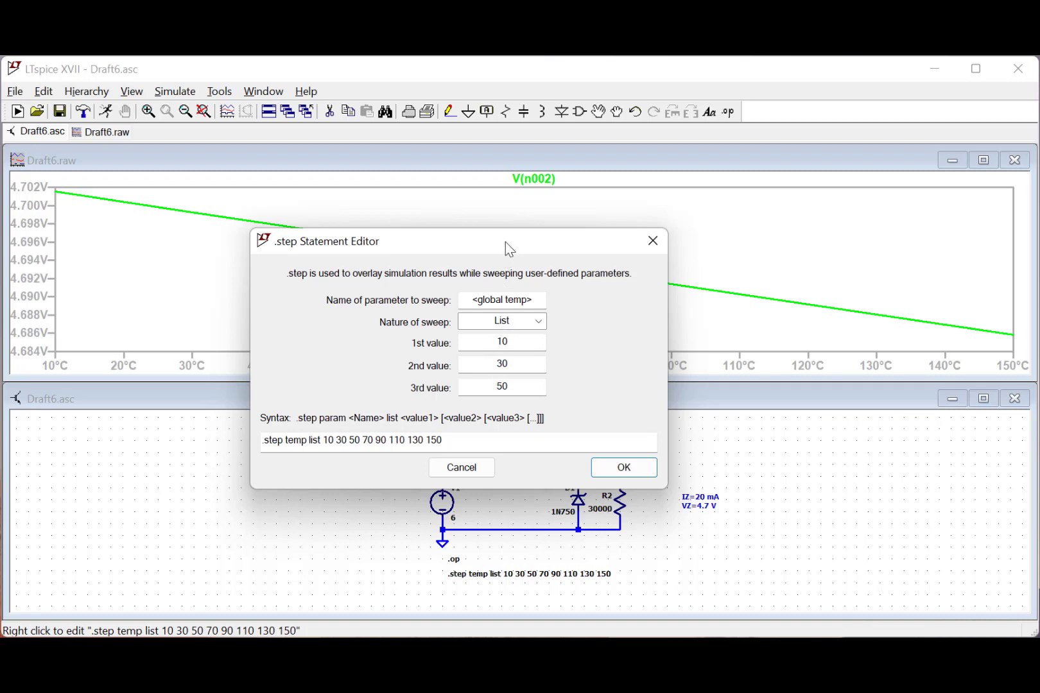
{"action": "left_click_drag", "start_coordinate": [505, 242], "coordinate": [848, 210]}
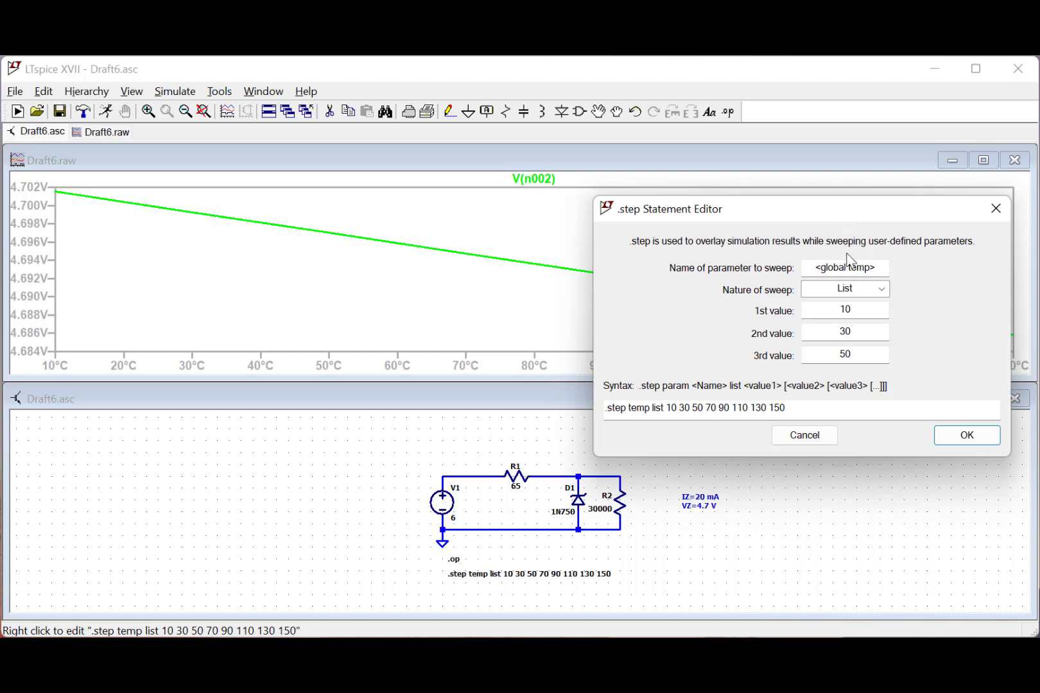
{"action": "left_click", "coordinate": [858, 293]}
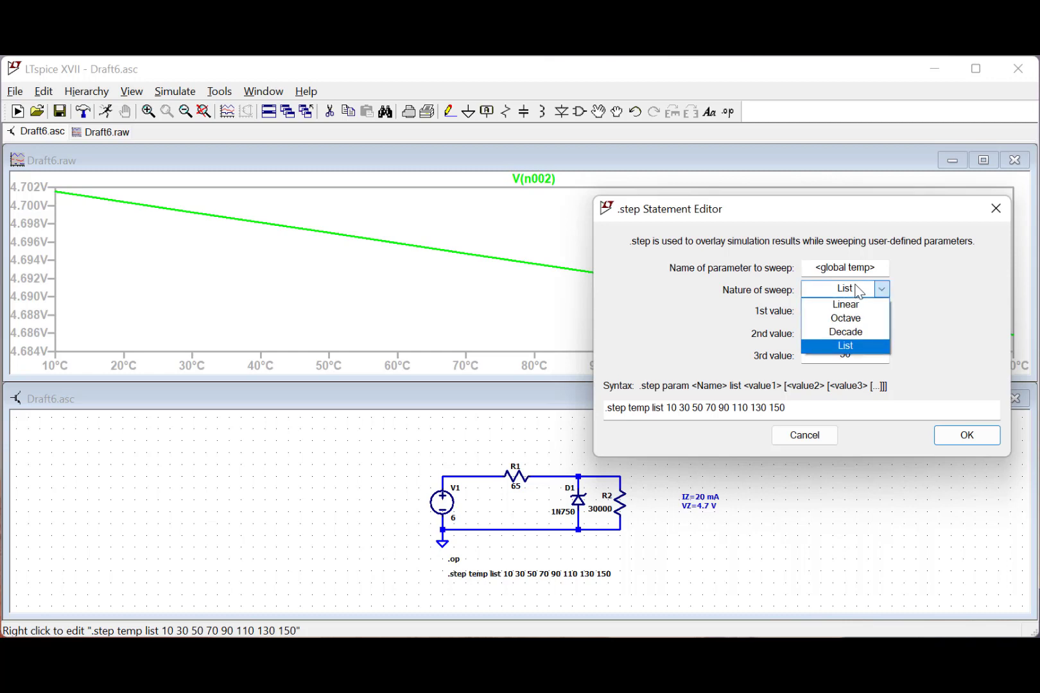
{"action": "left_click", "coordinate": [851, 308]}
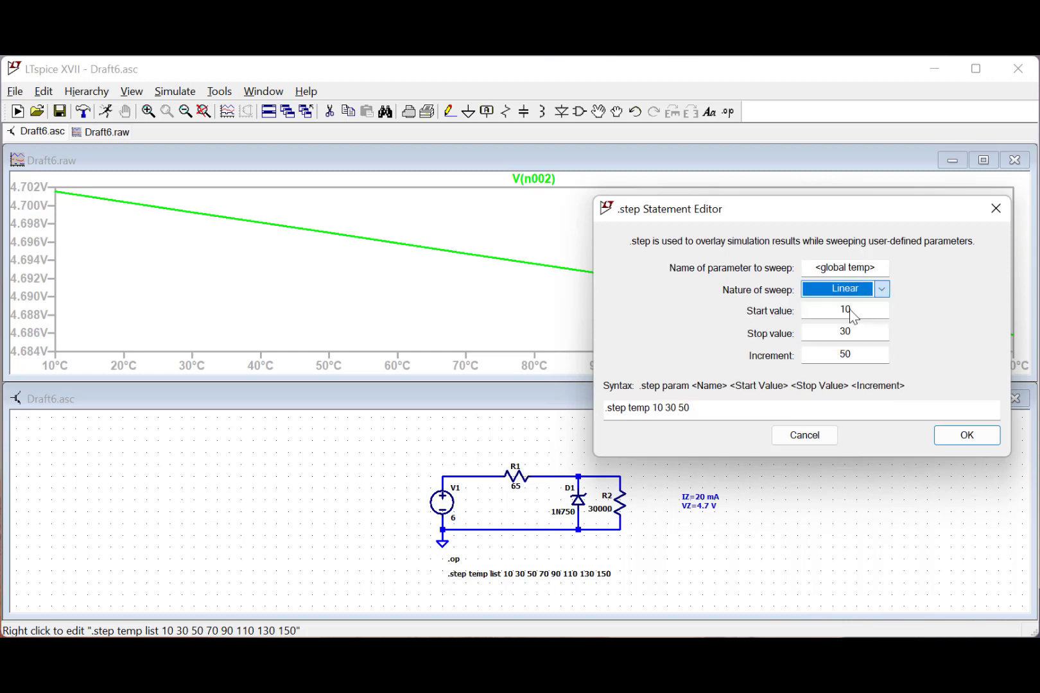
- Set the temperature sweep to start at 0, stop at 110 with an increment of 10, and rerun the simulation
{"action": "left_click_drag", "start_coordinate": [860, 310], "coordinate": [812, 308]}
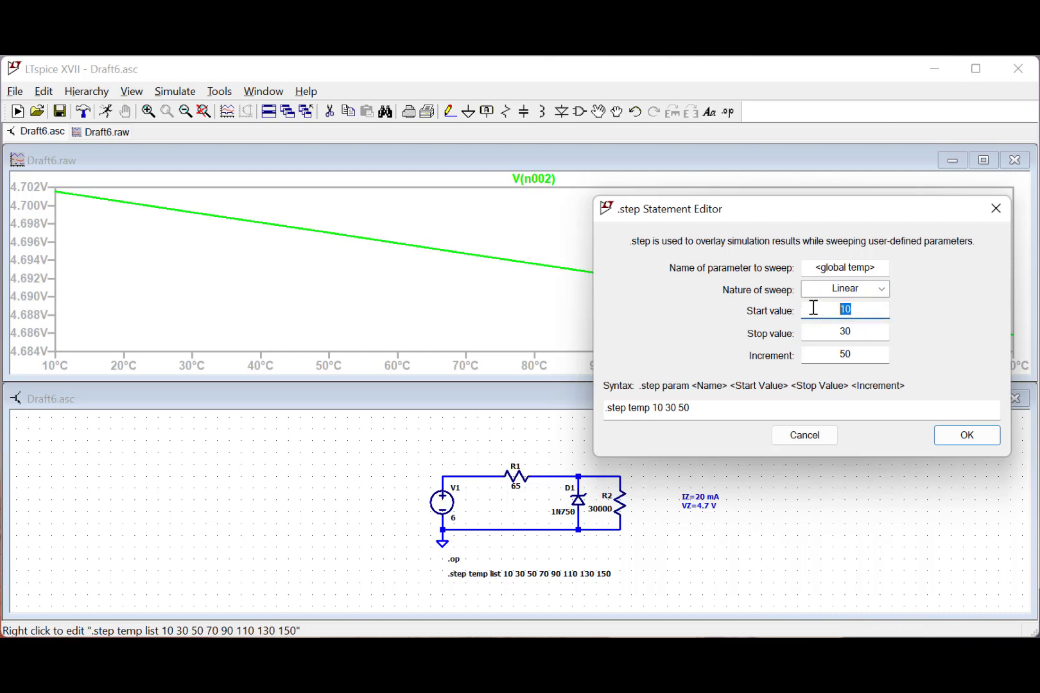
{"action": "type", "text": "0"}
{"action": "left_click_drag", "start_coordinate": [861, 332], "coordinate": [828, 332]}
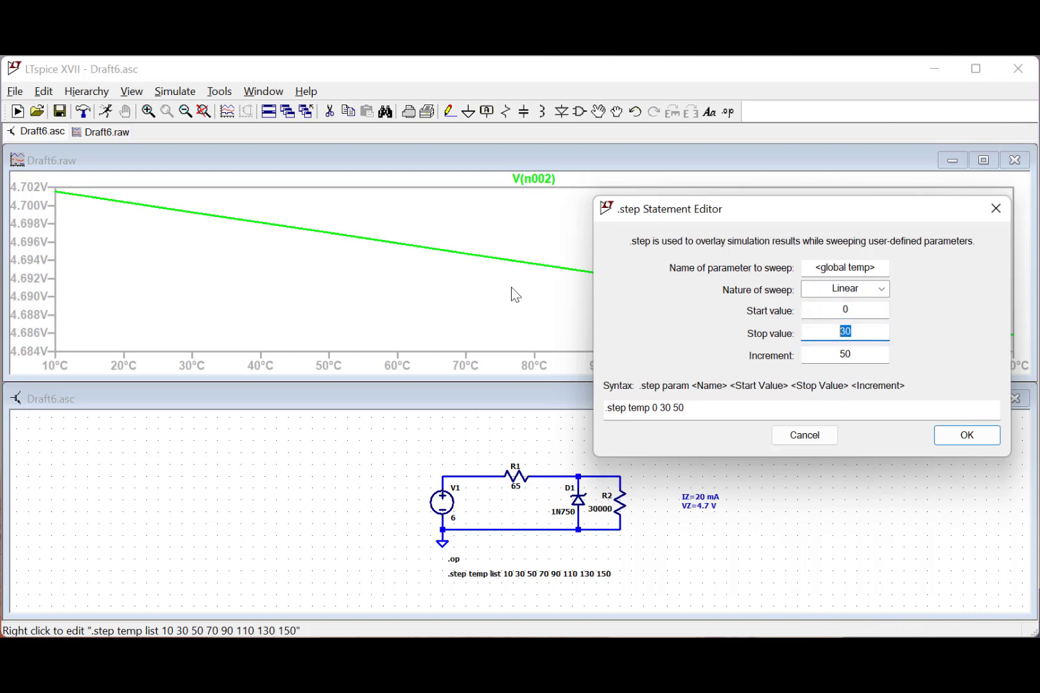
{"action": "type", "text": "110"}
{"action": "left_click_drag", "start_coordinate": [863, 353], "coordinate": [834, 353]}
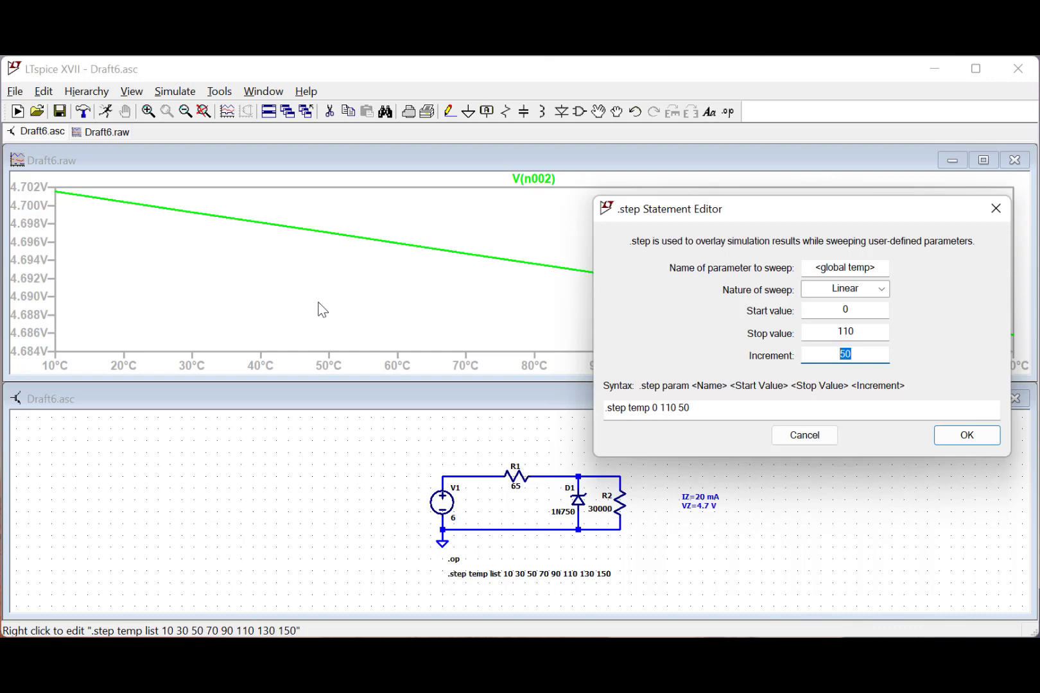
{"action": "type", "text": "10"}
{"action": "left_click", "coordinate": [966, 436]}
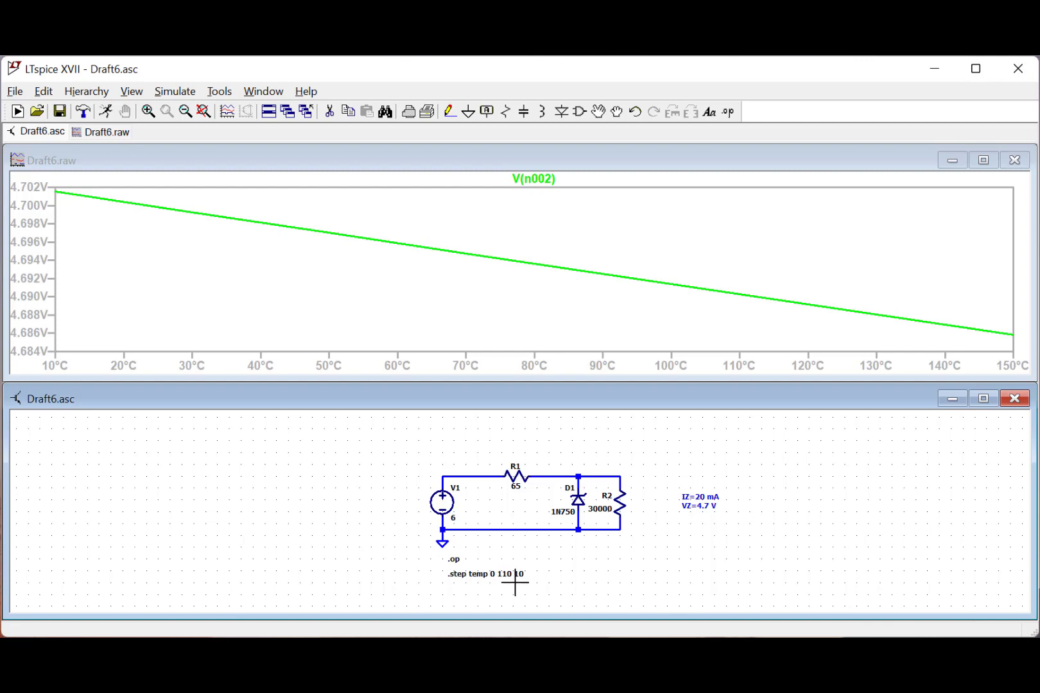
{"action": "left_click", "coordinate": [108, 113]}
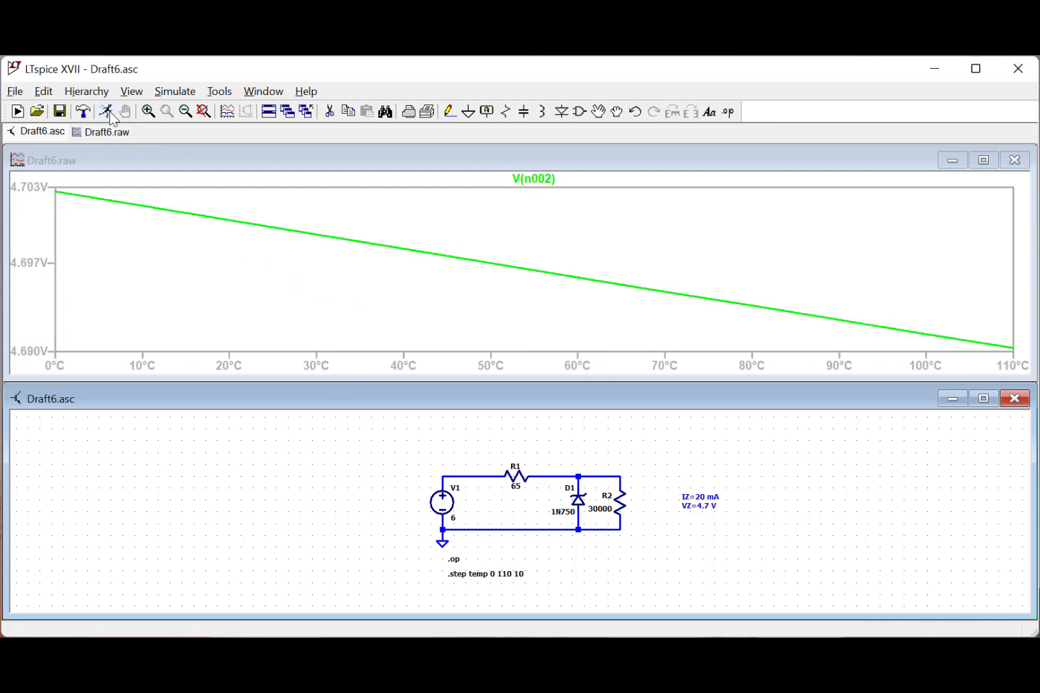